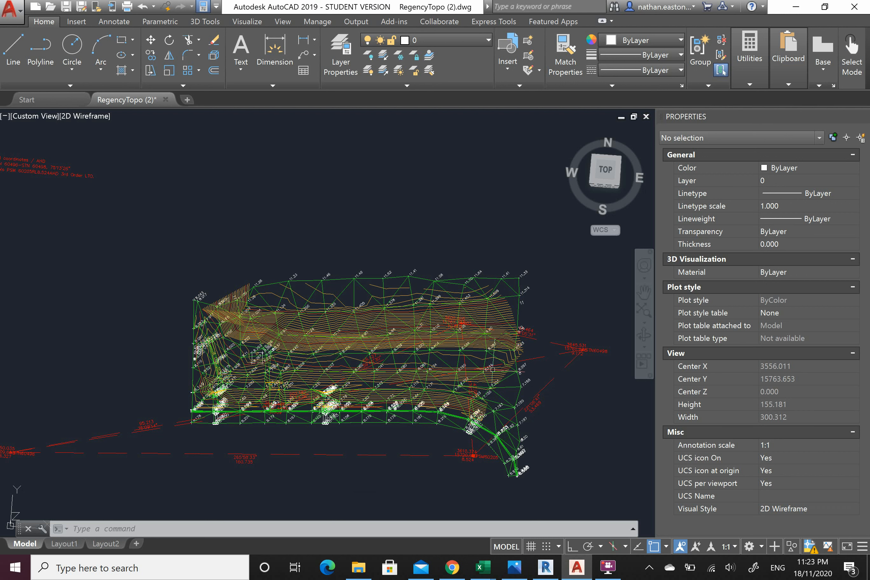
Orbit around the RegencyTopo survey drawing to examine its contours and triangulated levels in 3D.
scroll(524, 300, "down", 2)
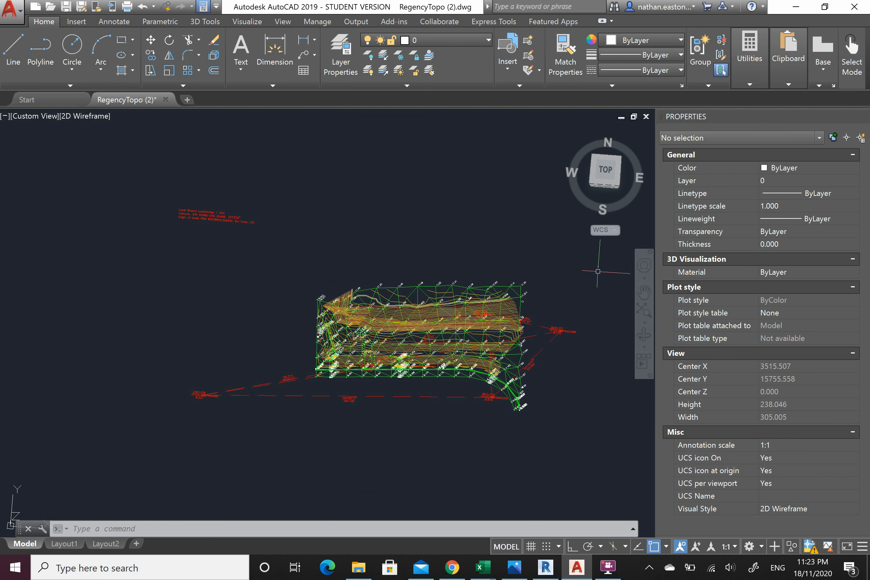
left_click(644, 266)
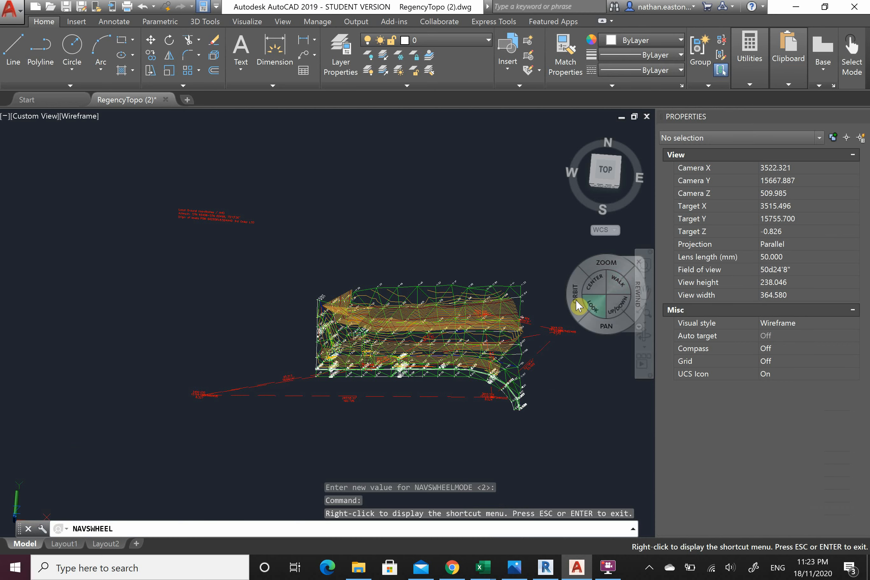
left_click_drag(577, 304, 519, 365)
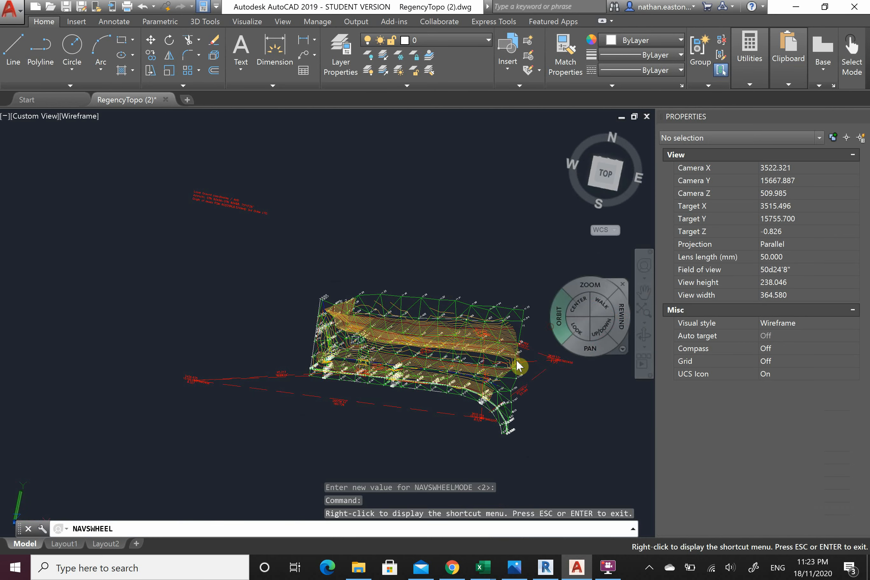
left_click_drag(524, 330, 543, 333)
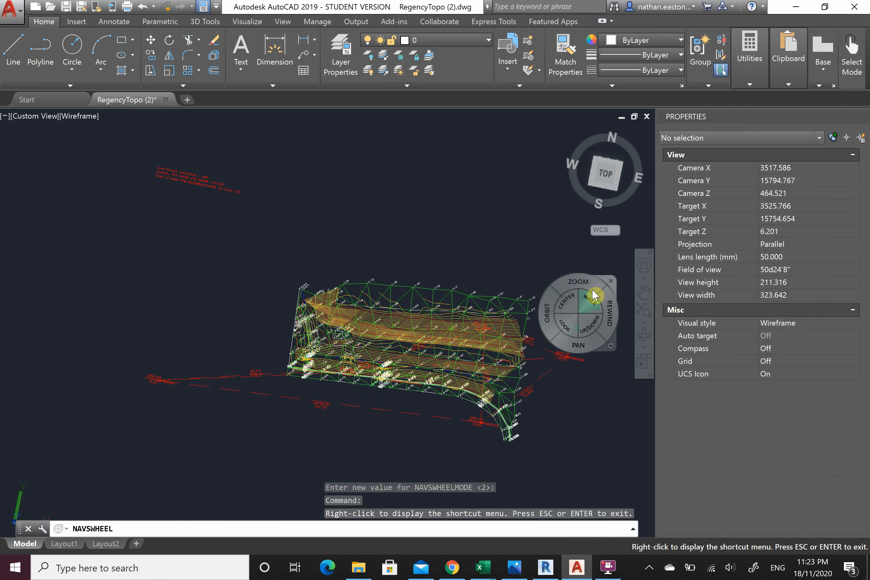
left_click(611, 281)
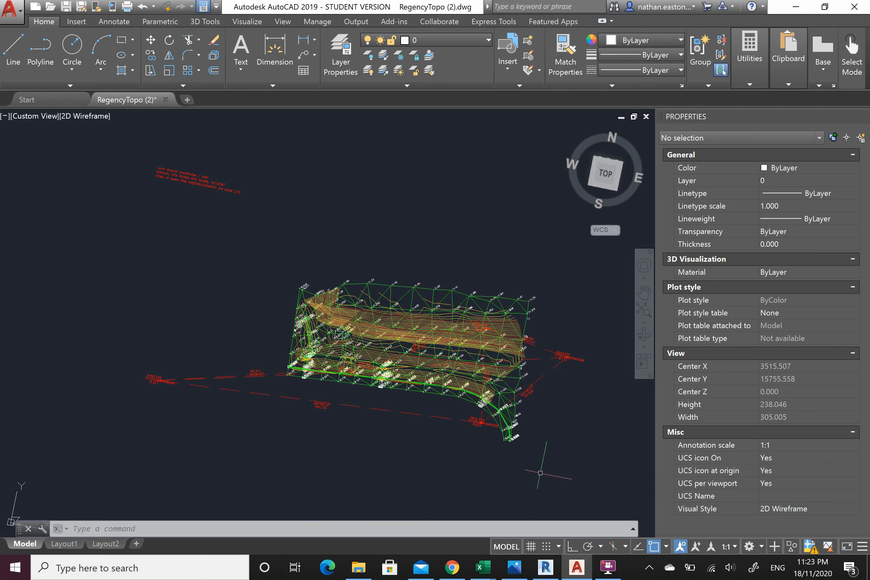
Switch to Revit and create a new project from the Architectural Template.
left_click(546, 567)
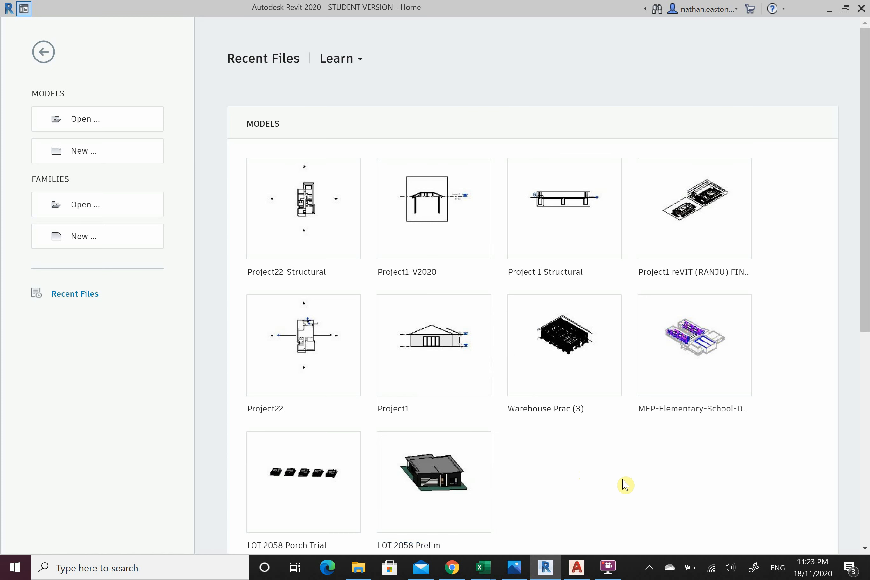
left_click(135, 152)
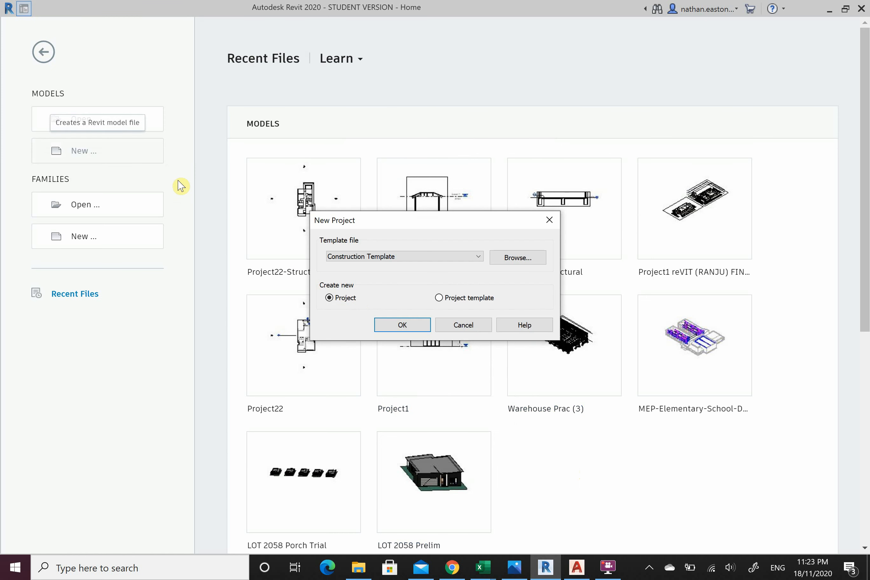
left_click(403, 258)
left_click(396, 282)
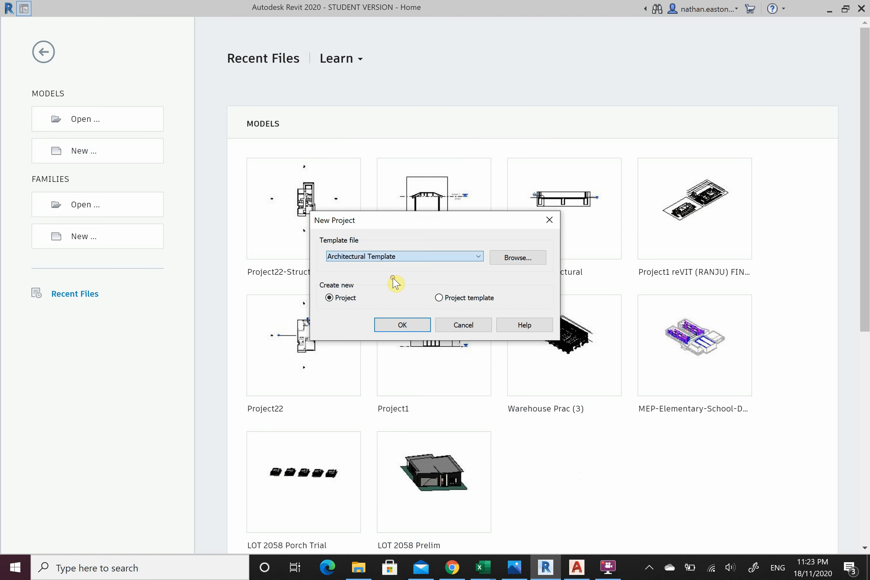
left_click(403, 324)
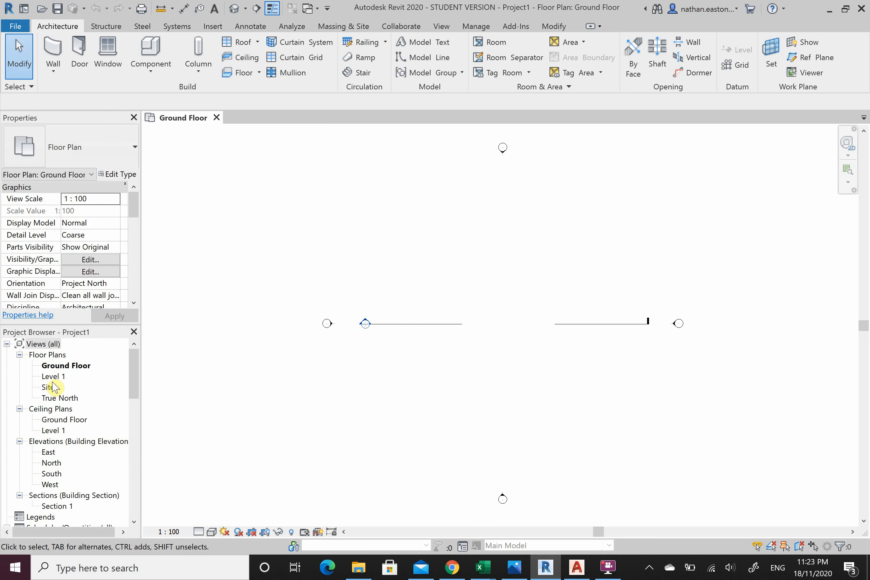
Open the Site floor plan view and locate the project base point and survey point.
double_click(51, 388)
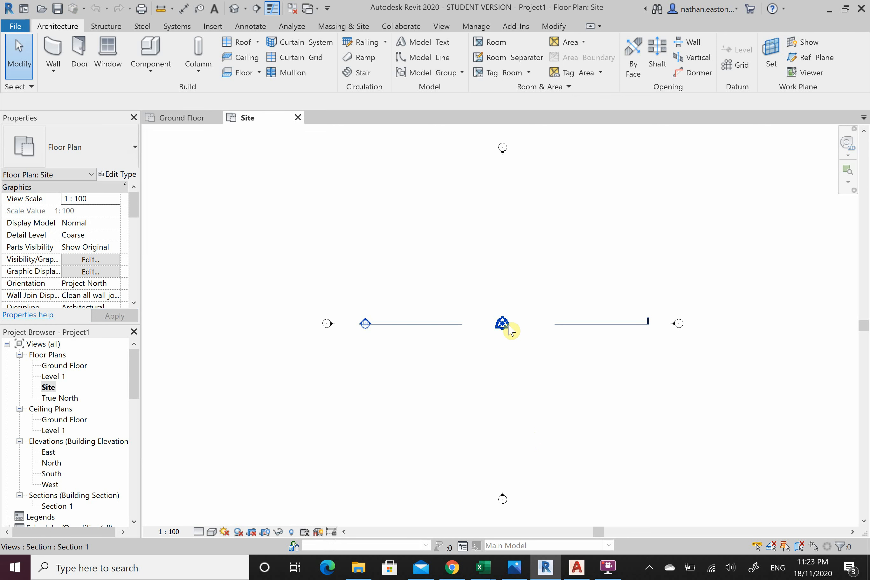
scroll(519, 329, "up", 3)
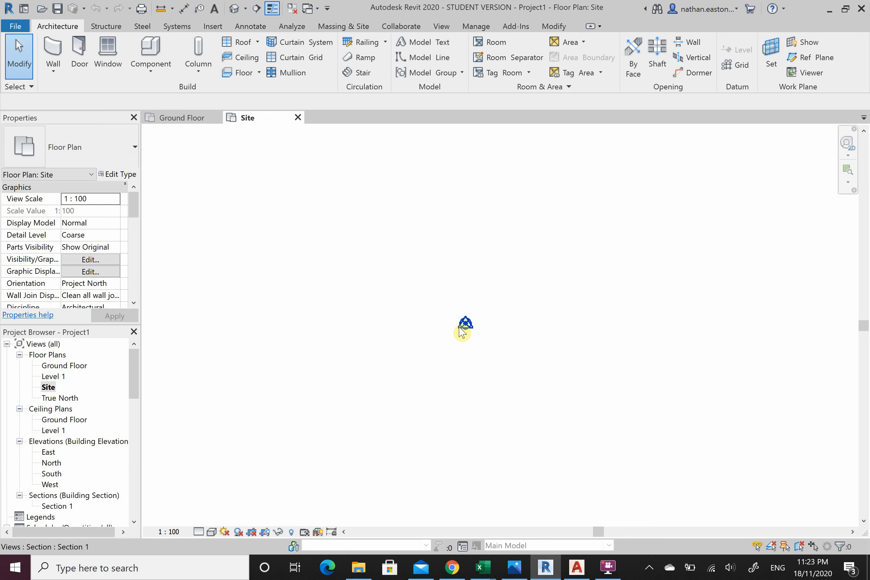
scroll(483, 341, "down", 3)
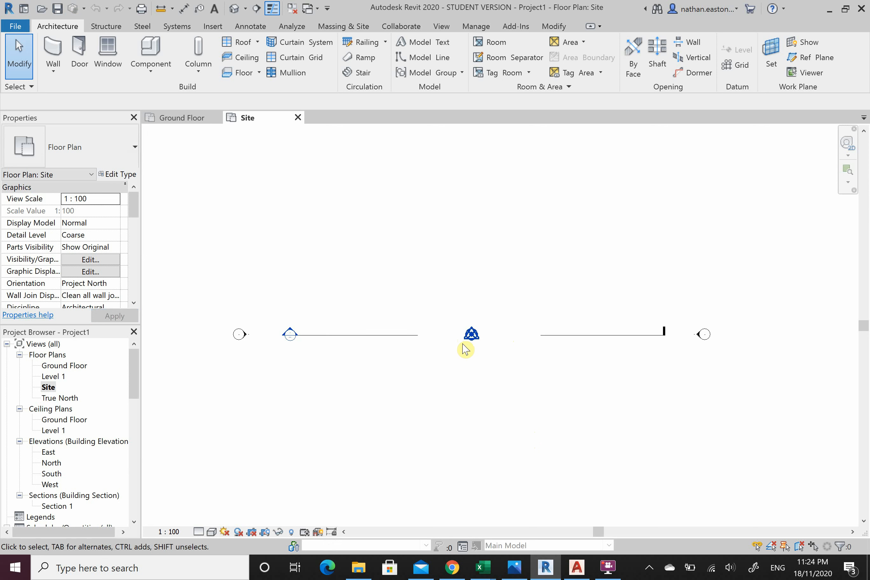
Select the two overlapping site points, filter out the Project Base Point, and check the Survey Point's shared coordinates.
left_click_drag(401, 255, 562, 434)
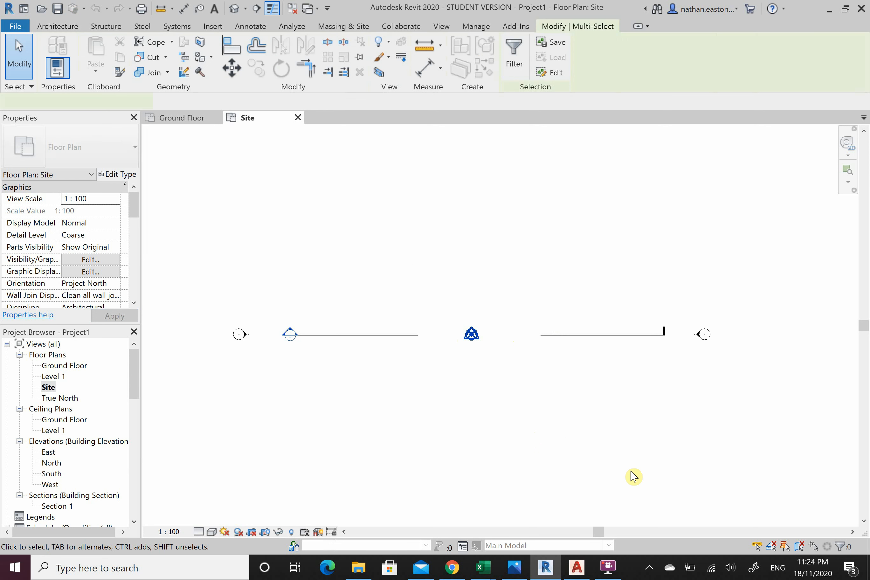
left_click(839, 547)
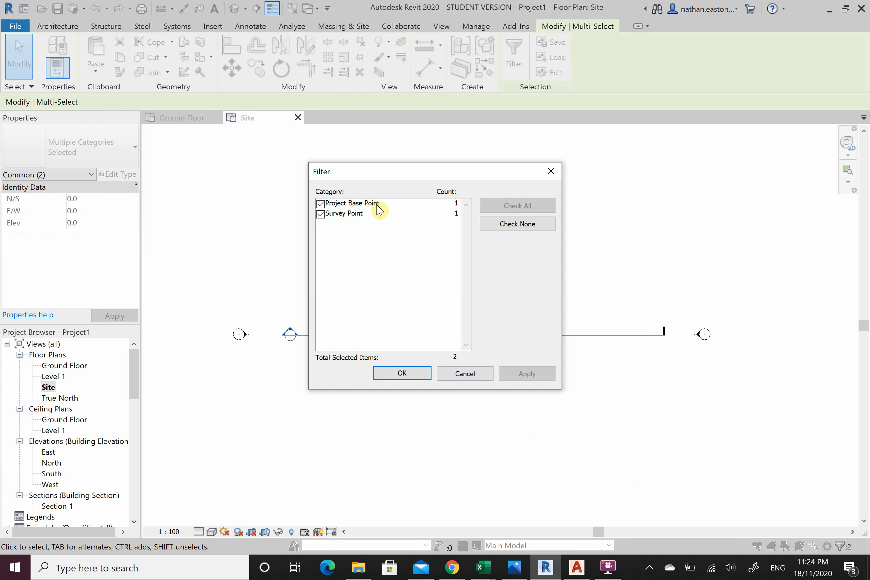
left_click(320, 203)
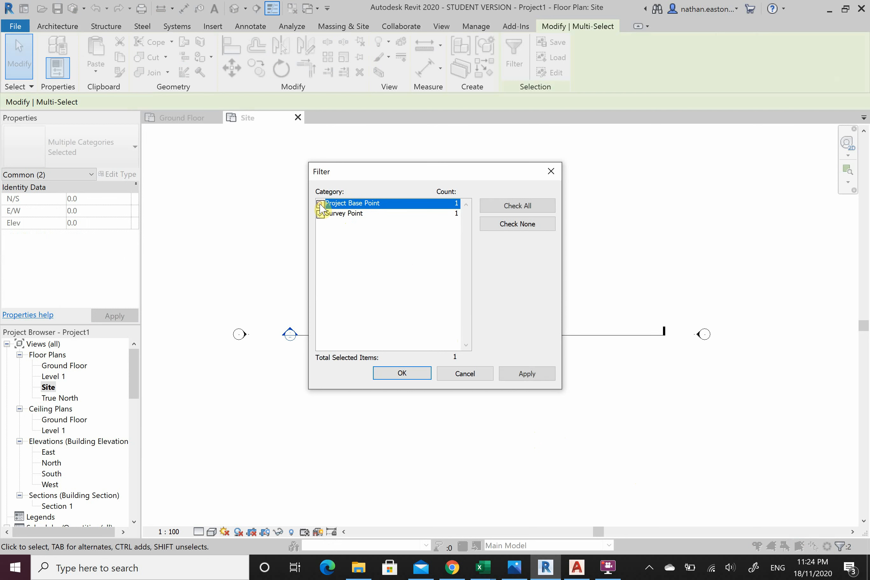
left_click(418, 375)
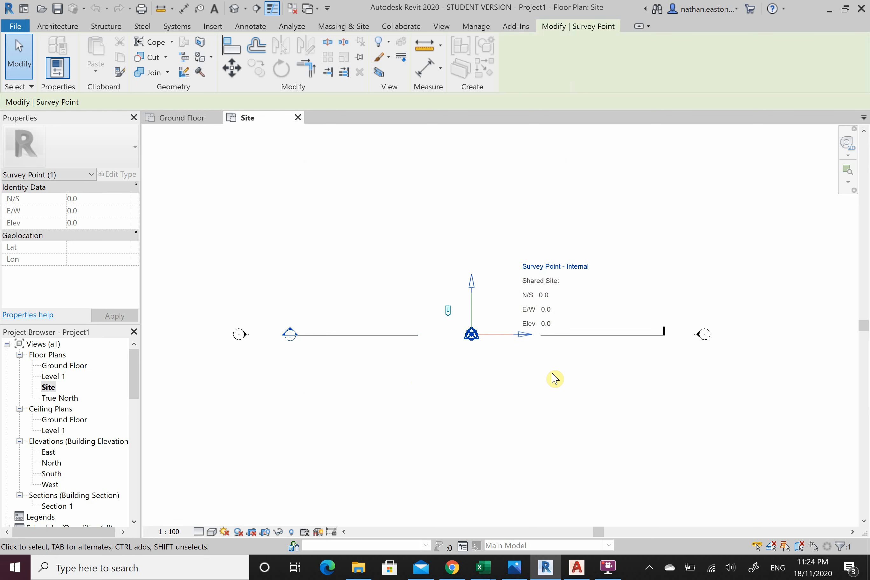
left_click(354, 229)
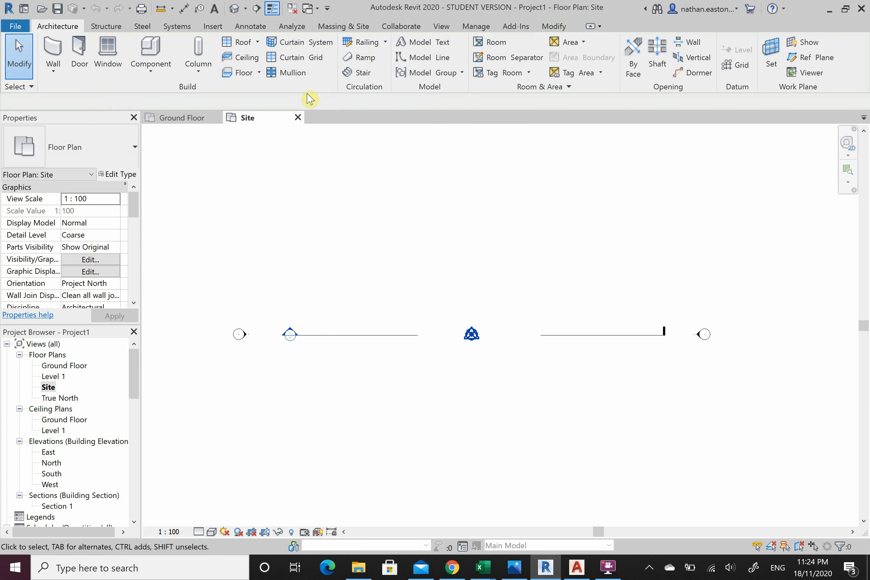
Start linking a CAD file and choose RegencyTopo (2).dwg from the Downloads folder.
left_click(224, 27)
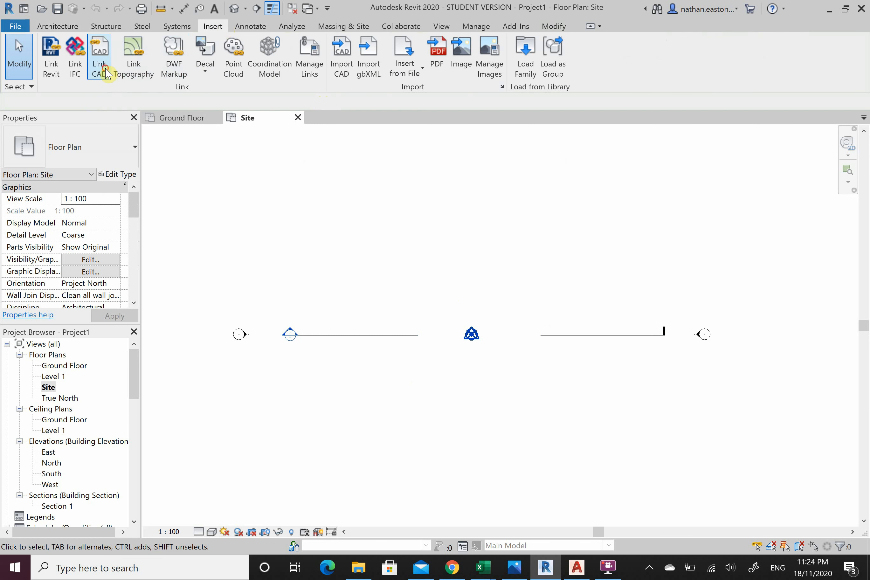
left_click(98, 63)
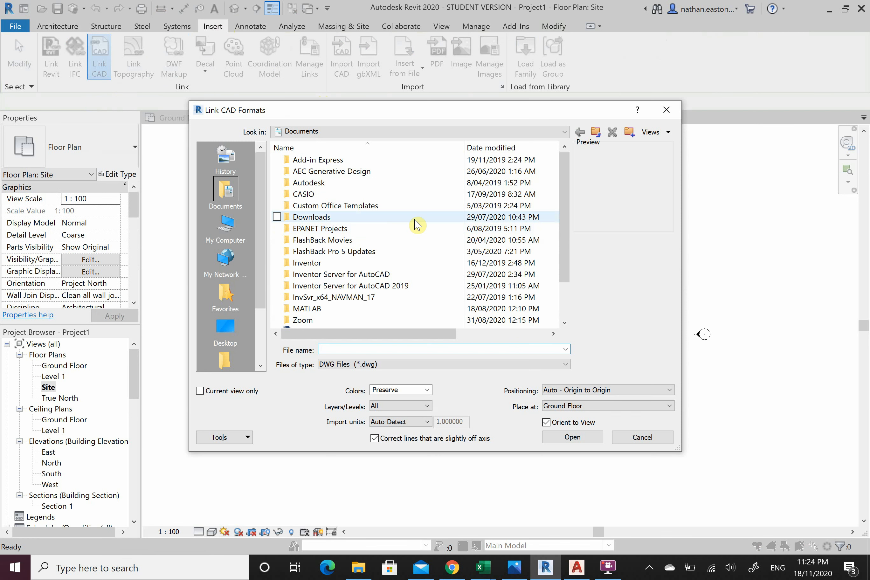
left_click(225, 225)
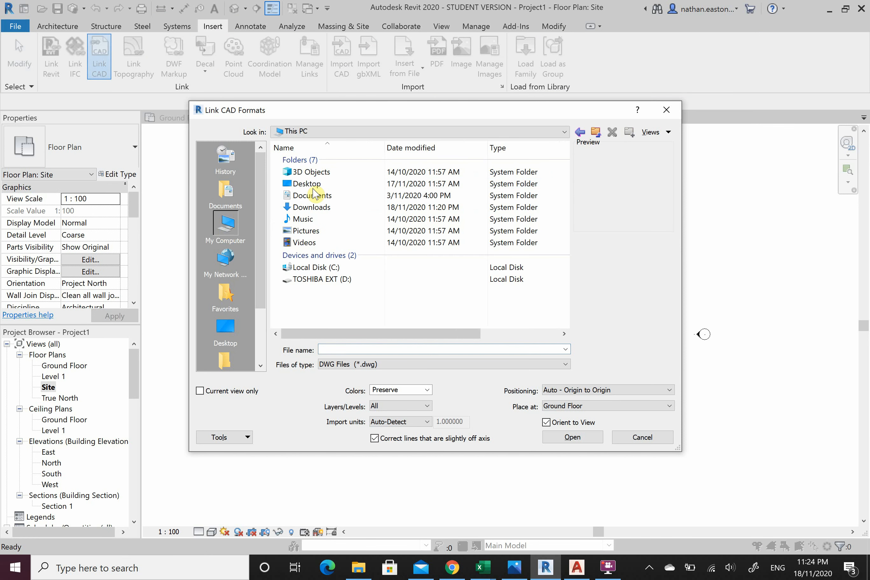
double_click(345, 208)
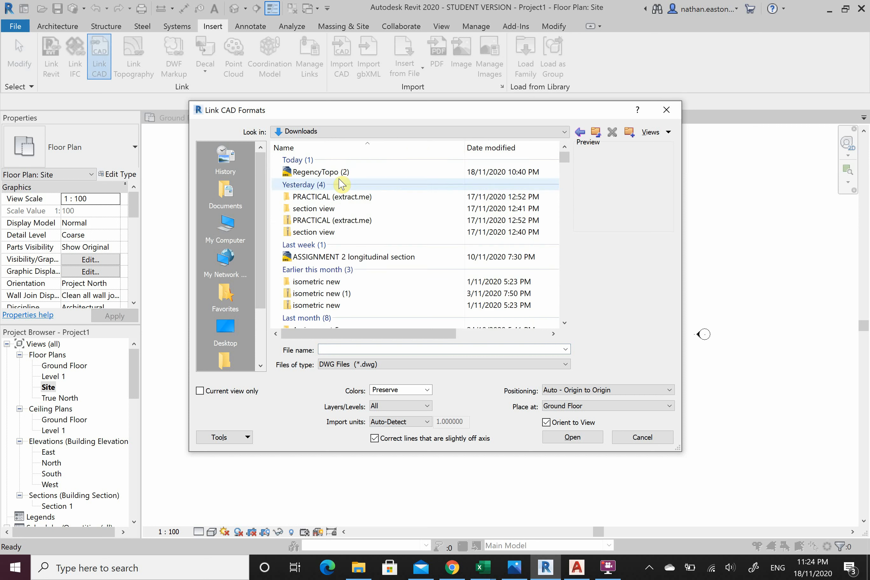
left_click(342, 173)
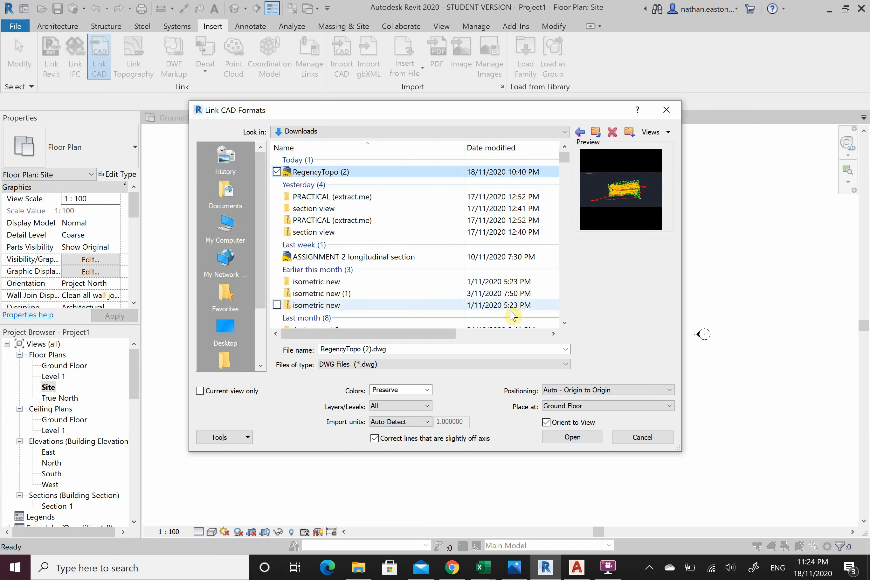
Link the drawing with import units in meter and positioning Auto - Center to Center.
left_click(426, 422)
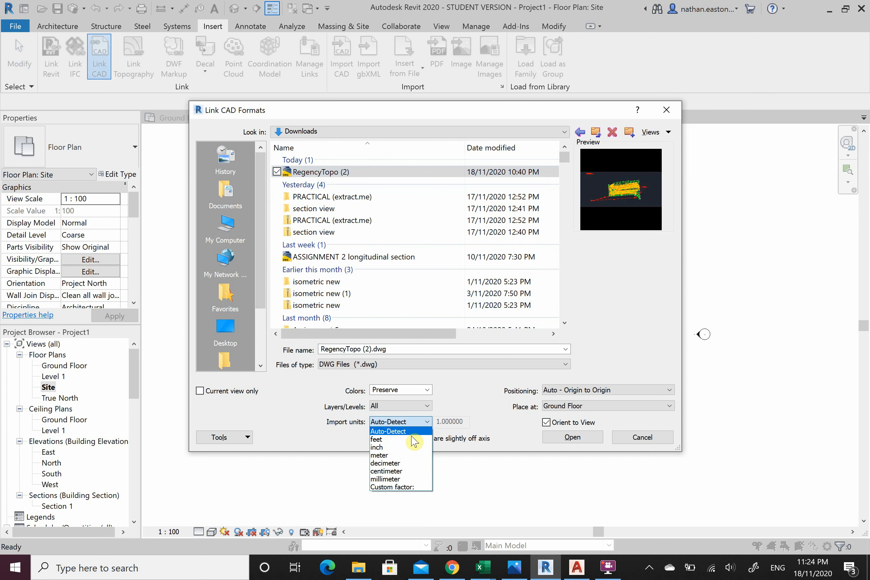
left_click(403, 454)
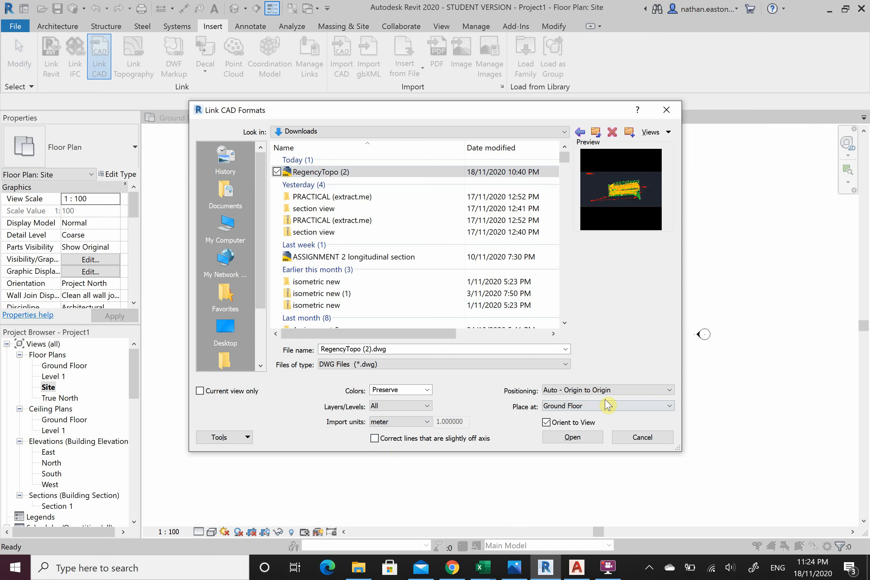
left_click(645, 389)
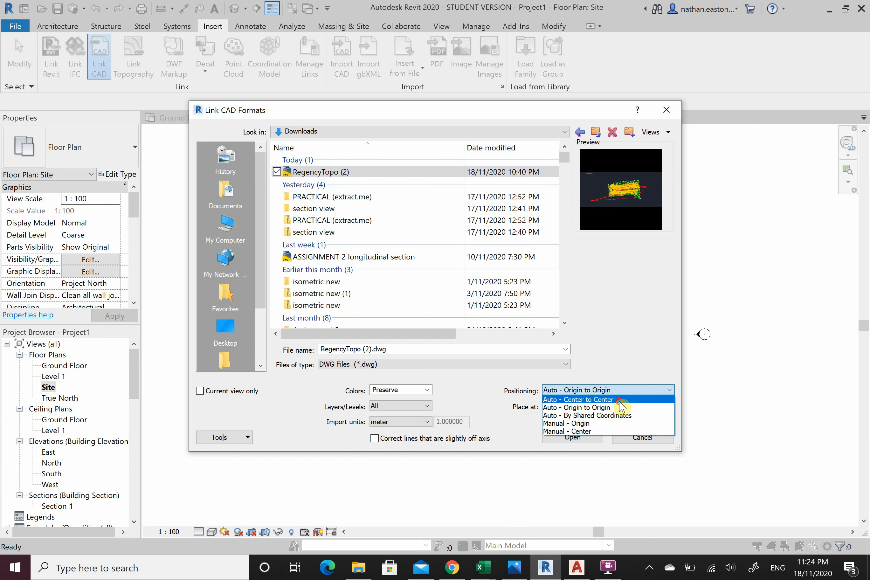
left_click(619, 400)
left_click(584, 438)
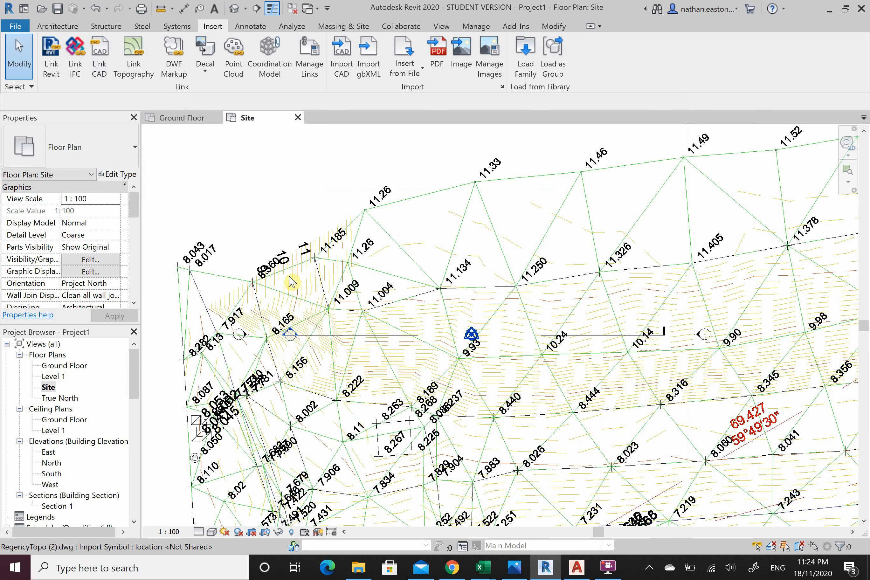
Acquire the shared coordinates from the linked RegencyTopo (2).dwg drawing.
scroll(268, 290, "down", 3)
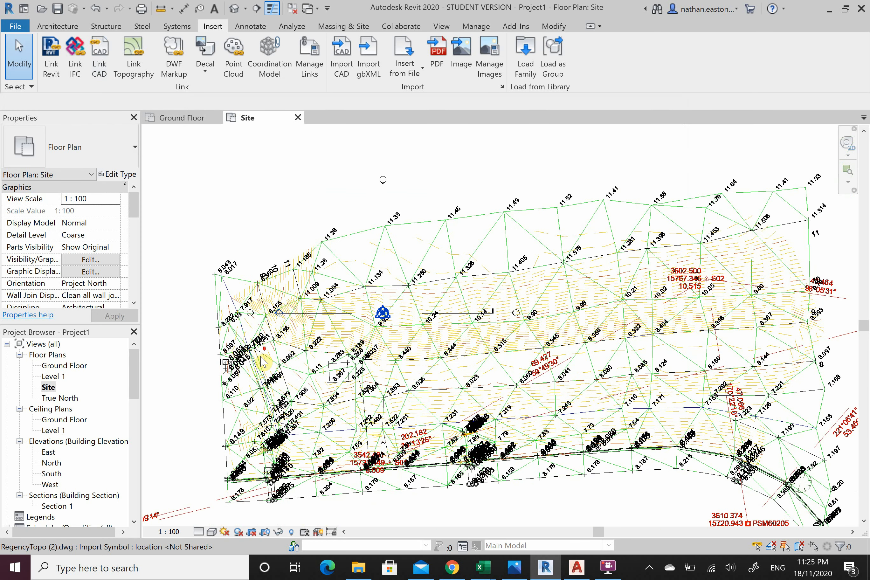
scroll(261, 355, "down", 2)
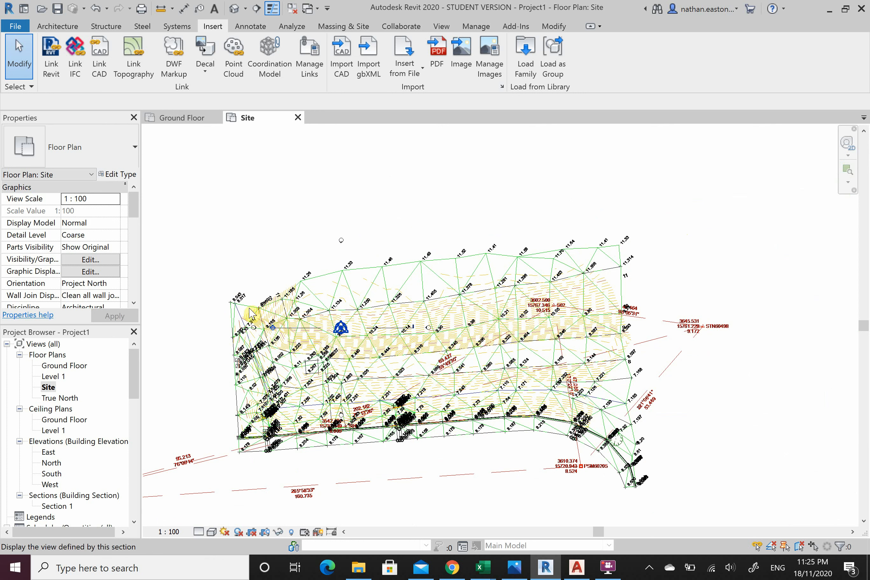
scroll(284, 322, "up", 1)
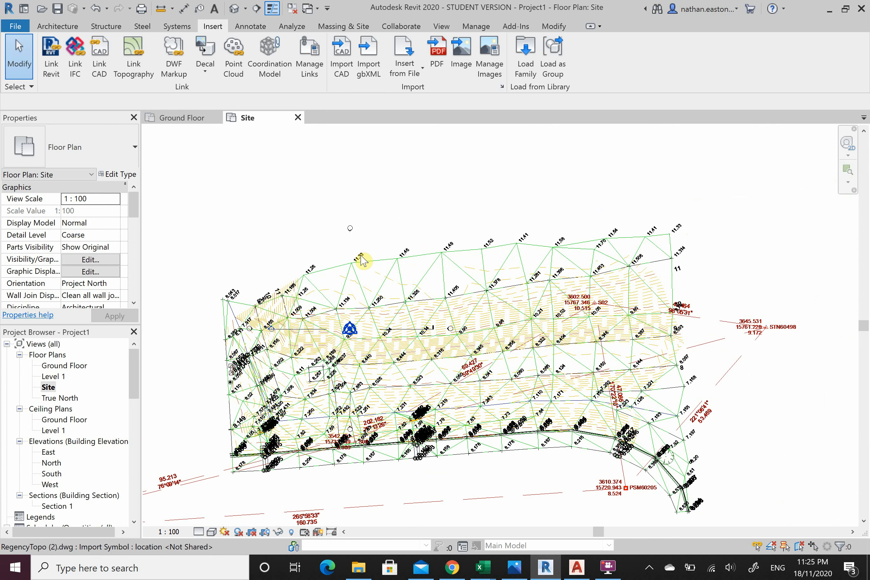
scroll(363, 260, "up", 1)
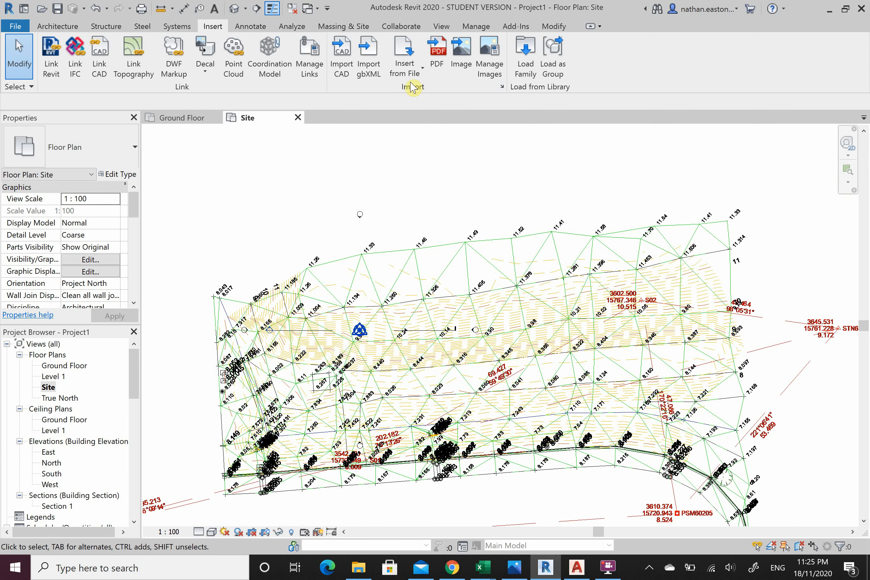
left_click(477, 26)
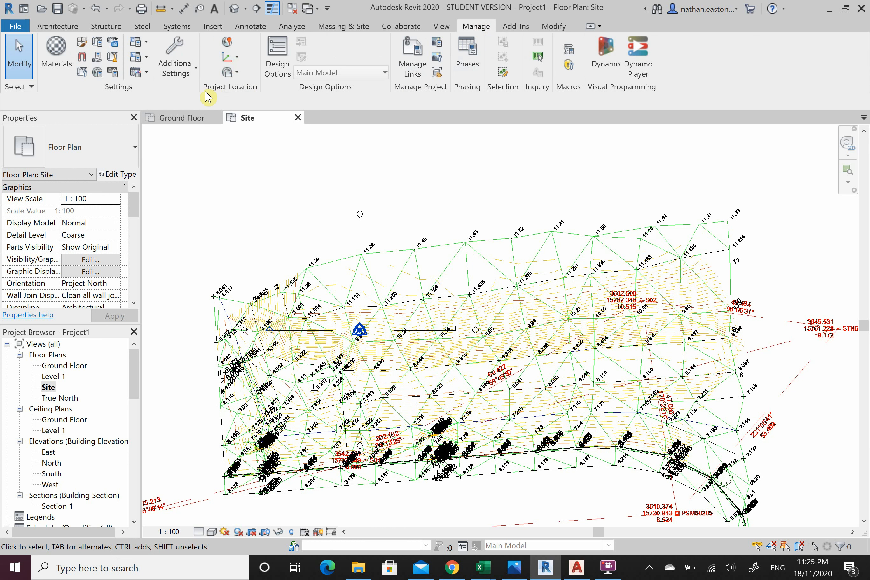
left_click(237, 57)
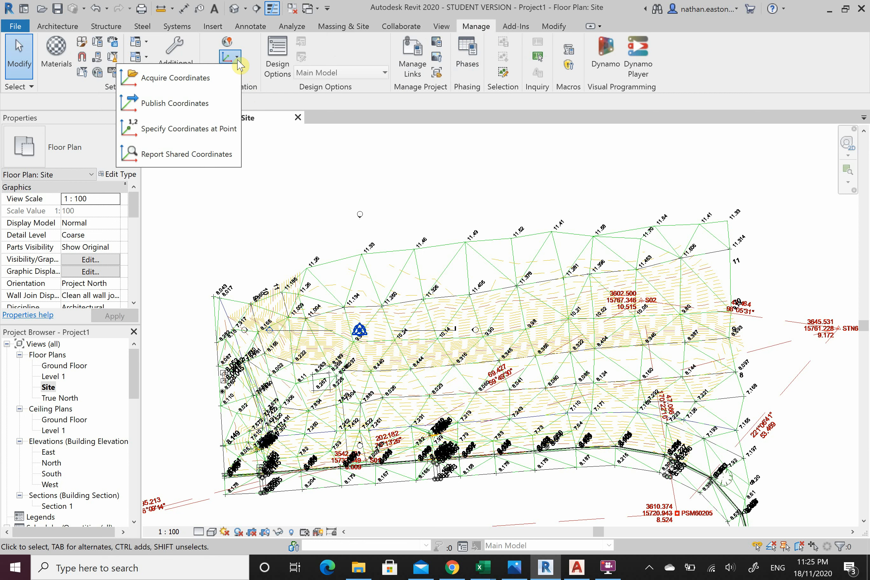
left_click(202, 79)
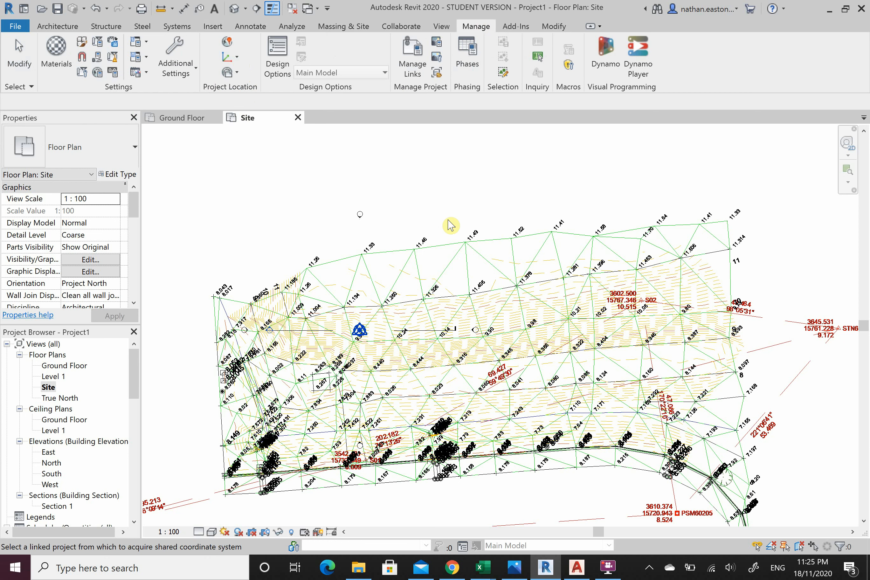
scroll(485, 253, "down", 5)
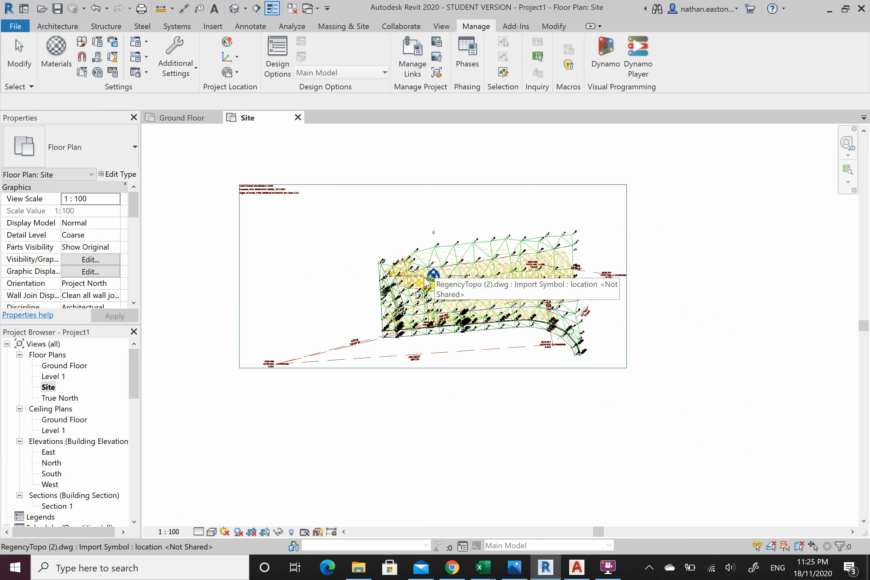
left_click(488, 330)
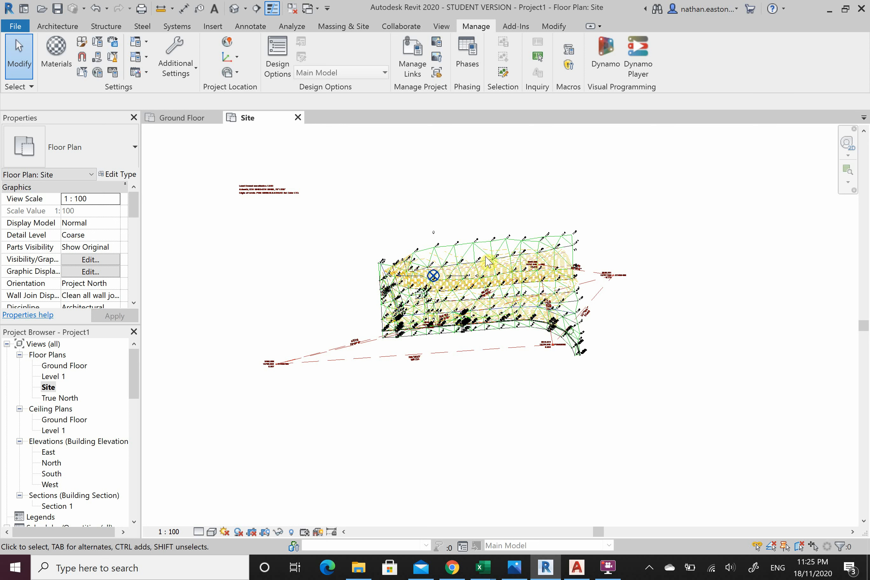
Check the shared coordinates of the Project Base Point and of the Survey Point at its acquired origin.
left_click(432, 275)
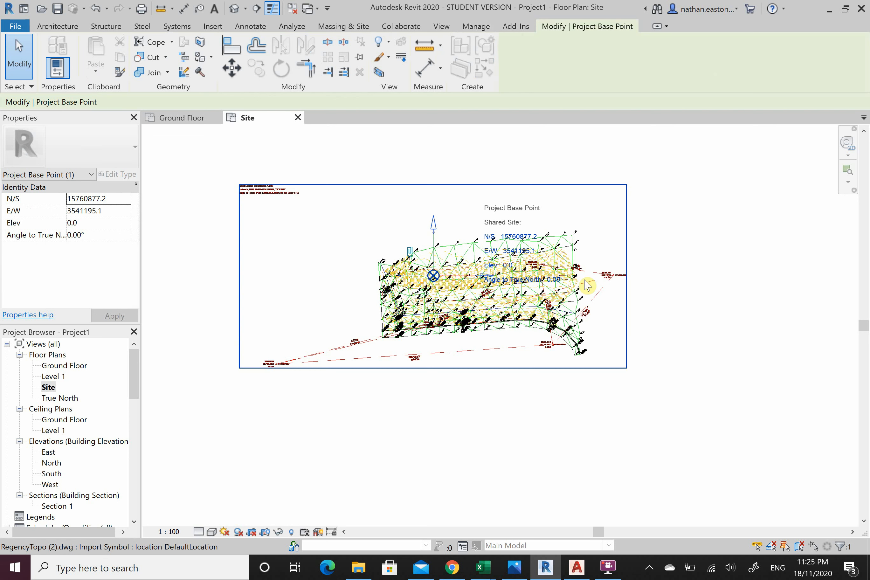
left_click(684, 239)
scroll(486, 214, "down", 5)
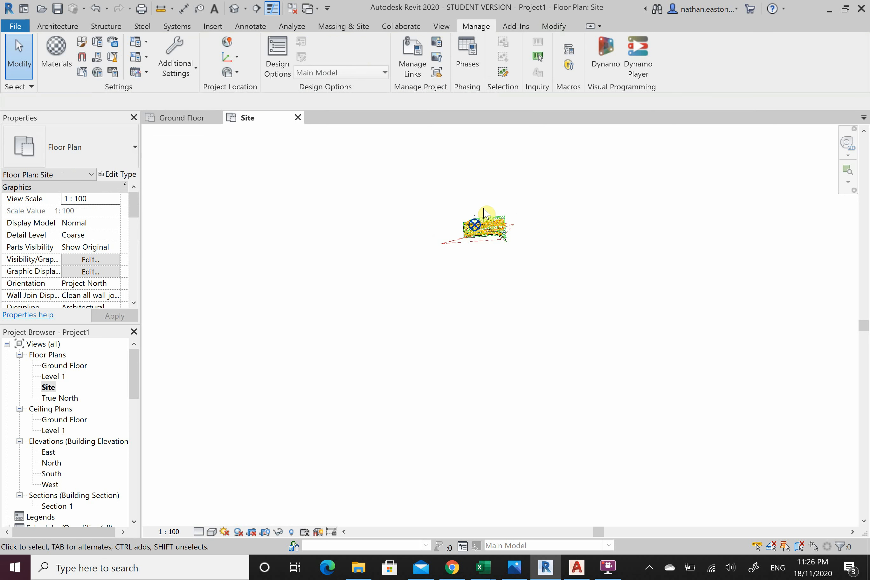
scroll(478, 223, "down", 2)
scroll(475, 220, "down", 8)
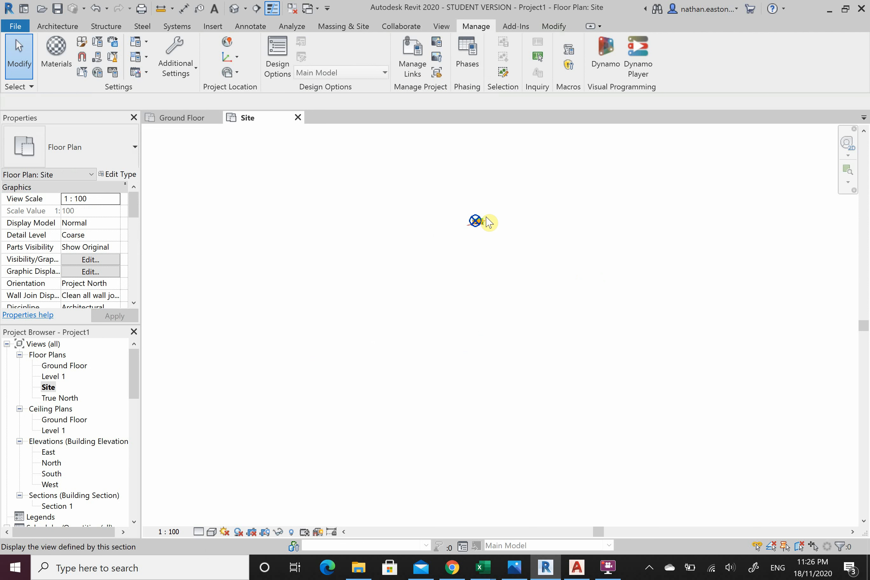
scroll(498, 221, "down", 1)
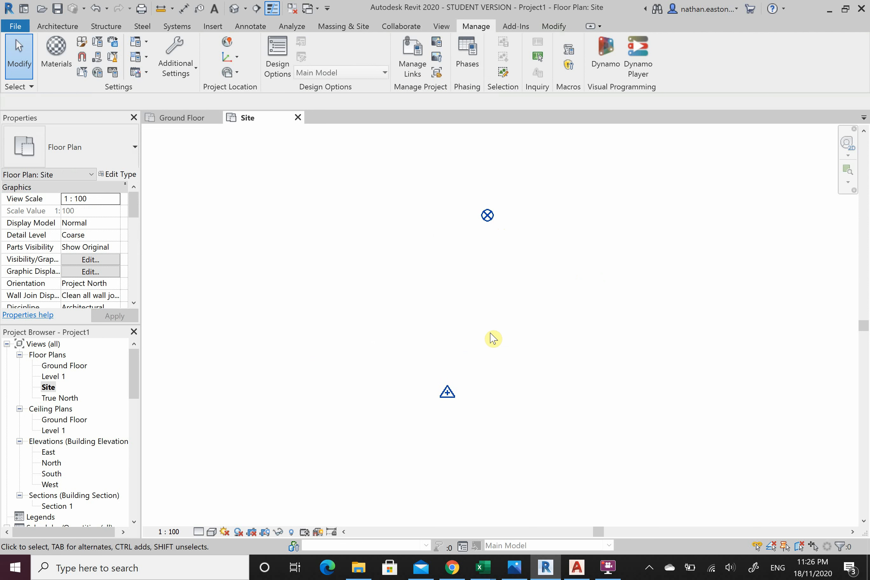
left_click(452, 398)
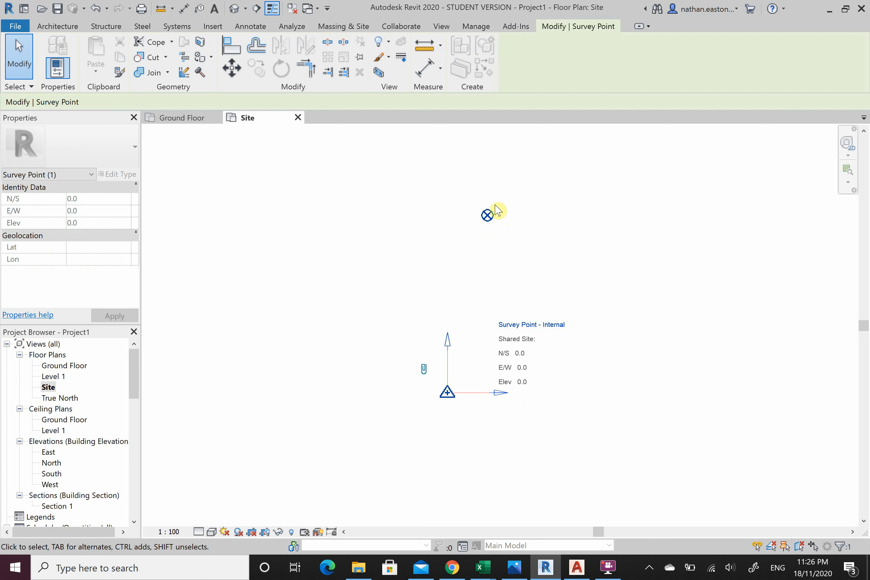
left_click(422, 369)
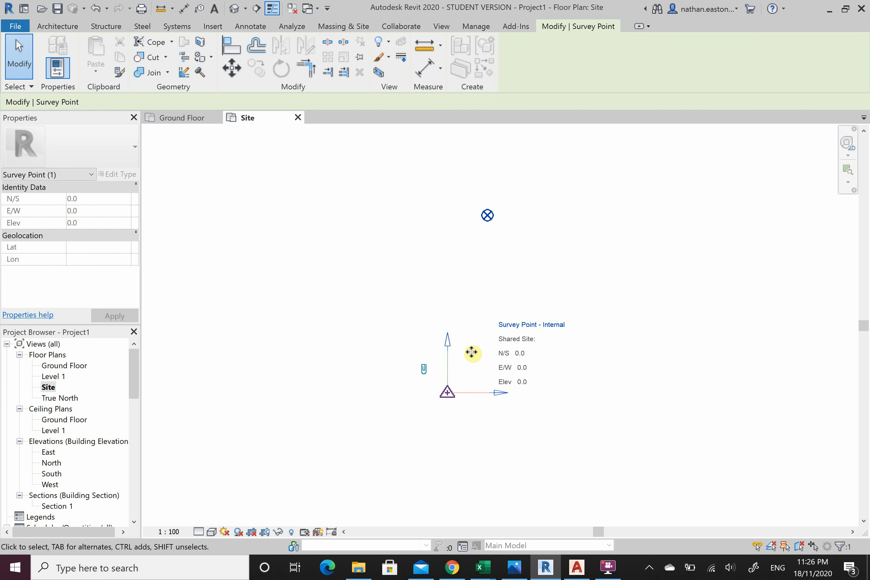
Select the Project Base Point and compare its shared coordinates with those labelled at survey mark PSM60205 in the linked drawing.
scroll(500, 206, "up", 6)
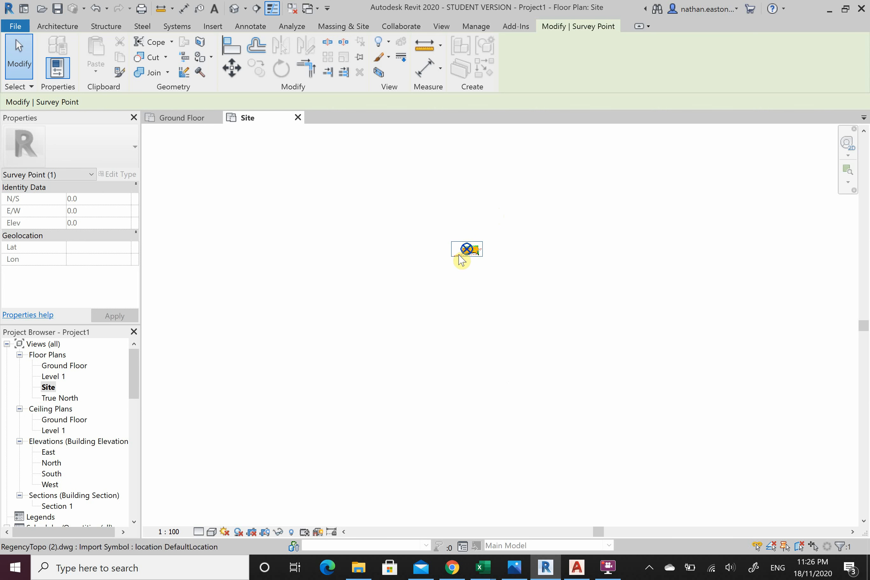
scroll(461, 261, "up", 10)
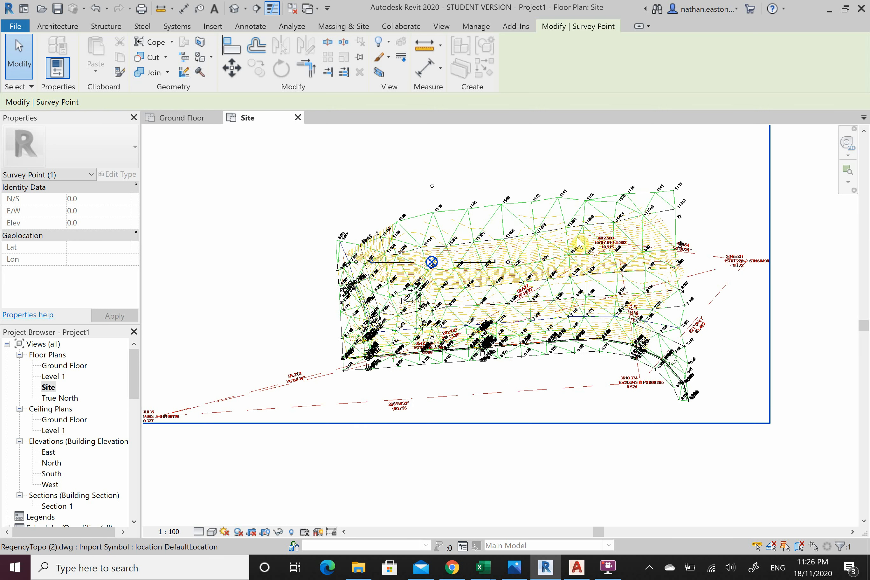
scroll(624, 297, "up", 1)
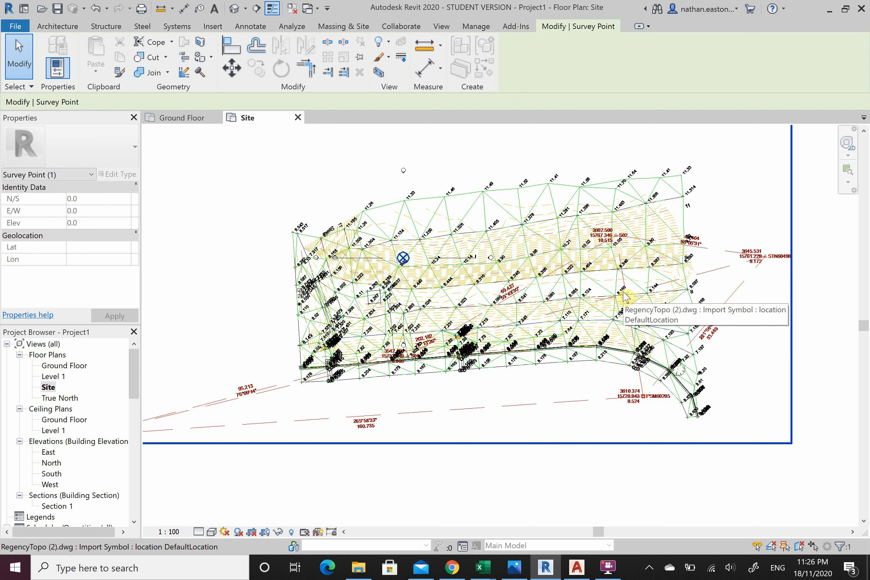
left_click(403, 258)
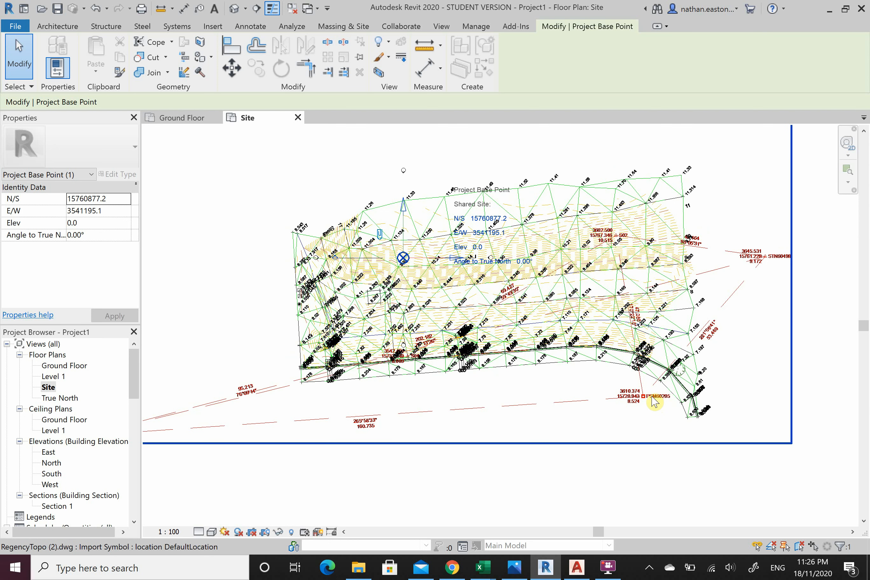
scroll(660, 407, "up", 8)
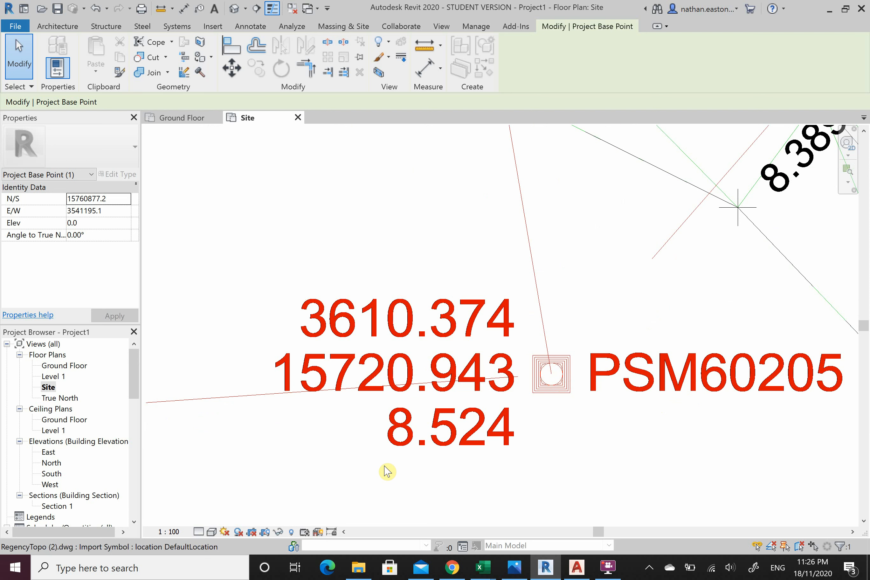
scroll(569, 436, "down", 4)
scroll(569, 436, "down", 2)
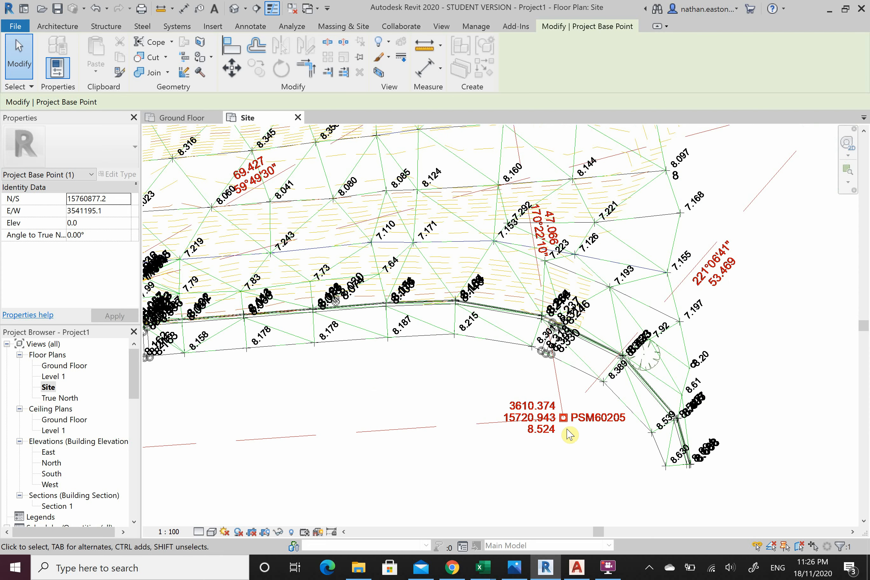
scroll(569, 434, "down", 1)
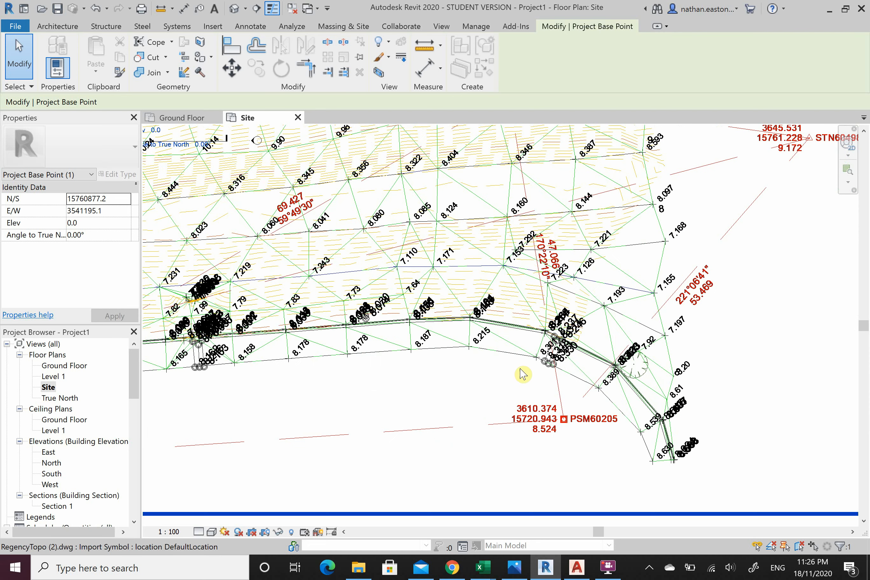
scroll(520, 373, "down", 2)
scroll(281, 194, "down", 1)
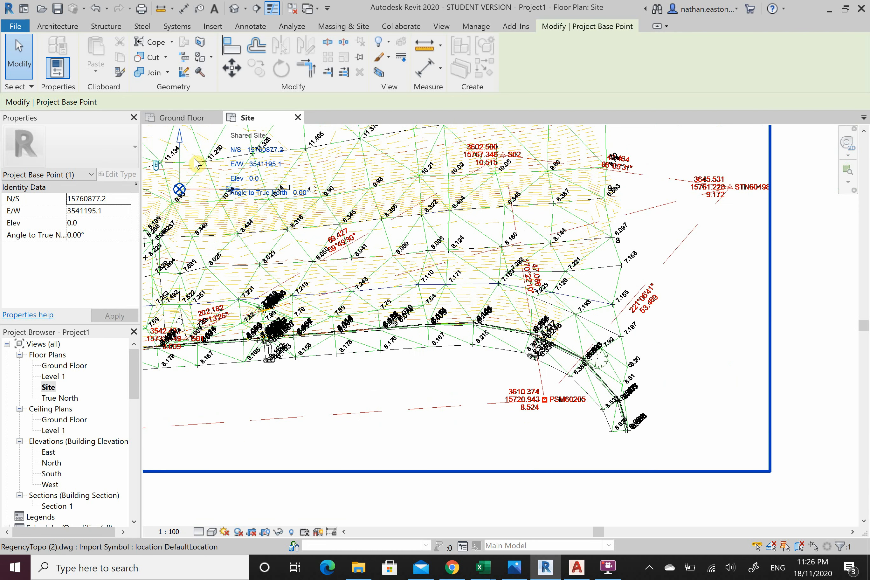
Move the Project Base Point onto the centre of survey mark PSM60205, at N/S 15720943.0 and E/W 3610374.0.
scroll(245, 151, "up", 1)
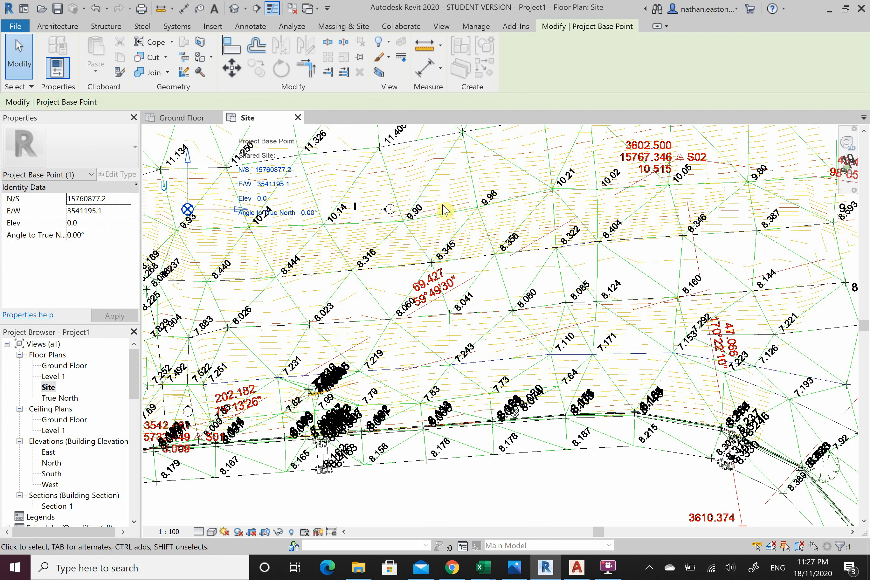
scroll(262, 240, "down", 1)
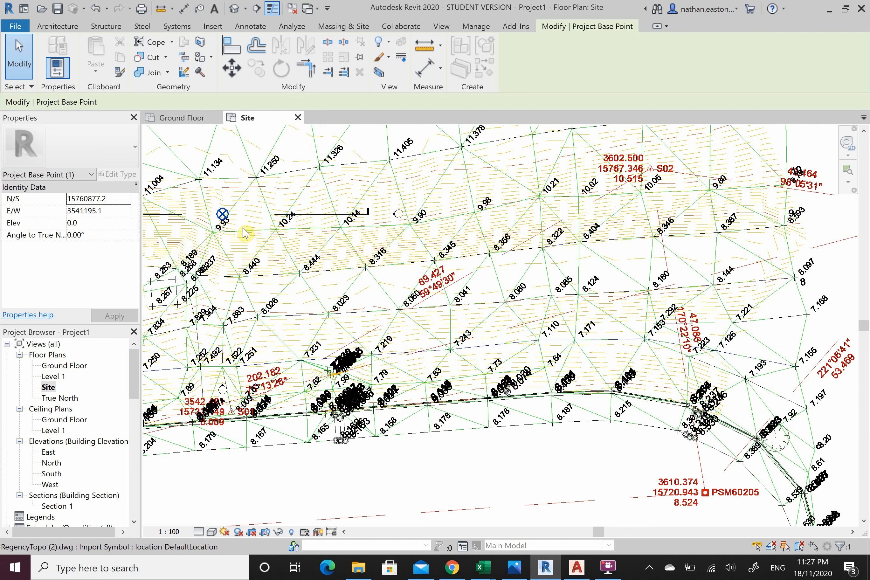
left_click_drag(221, 215, 709, 493)
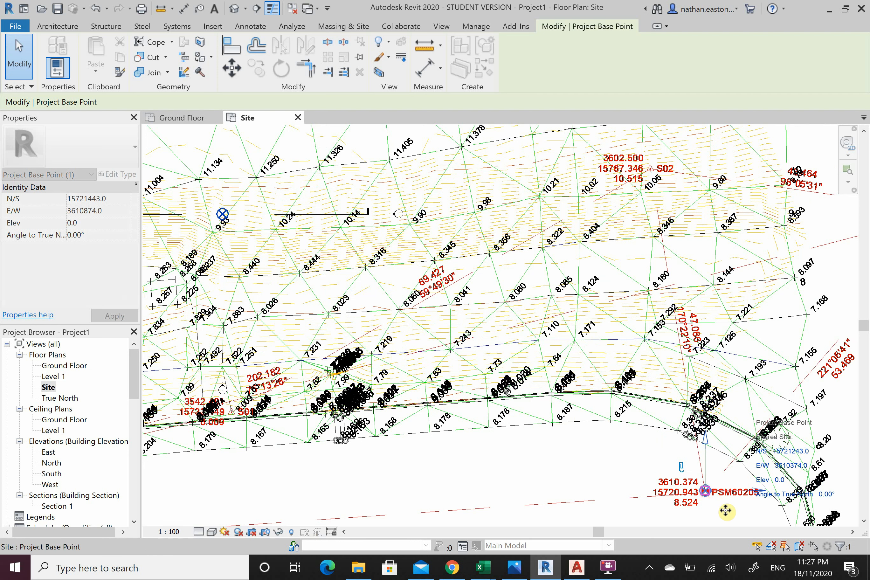
scroll(728, 512, "up", 3)
scroll(685, 479, "up", 5)
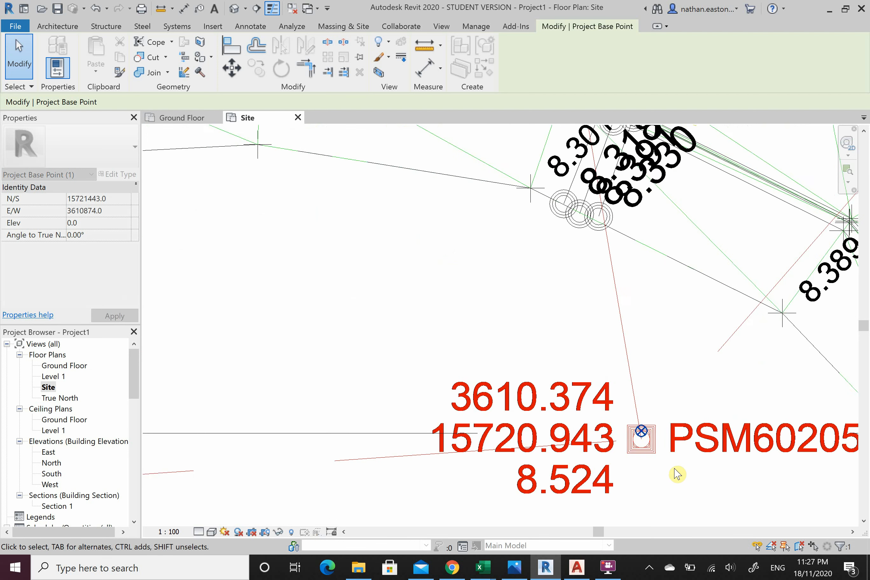
scroll(587, 399, "up", 2)
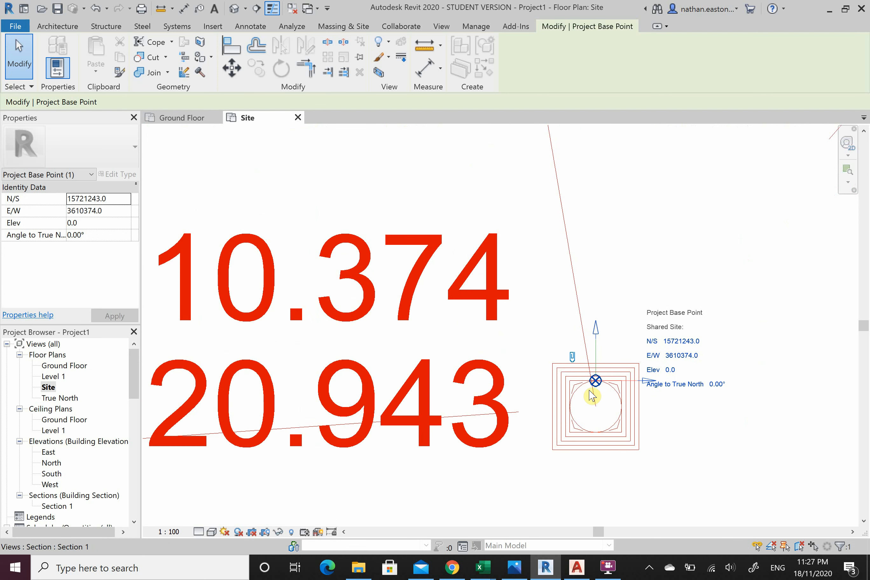
left_click_drag(595, 385, 596, 418)
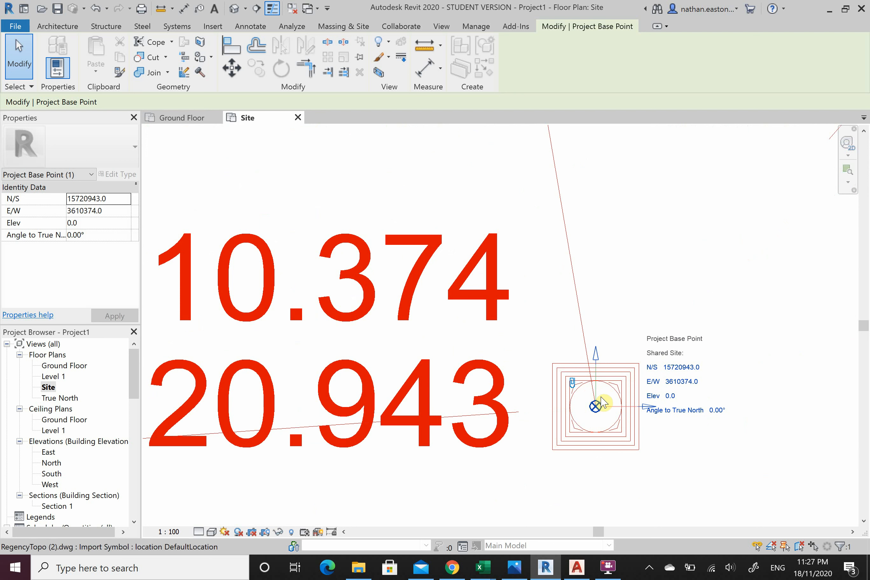
Set the Project Base Point's elevation to 8524 to match the level labelled at PSM60205.
scroll(699, 379, "down", 2)
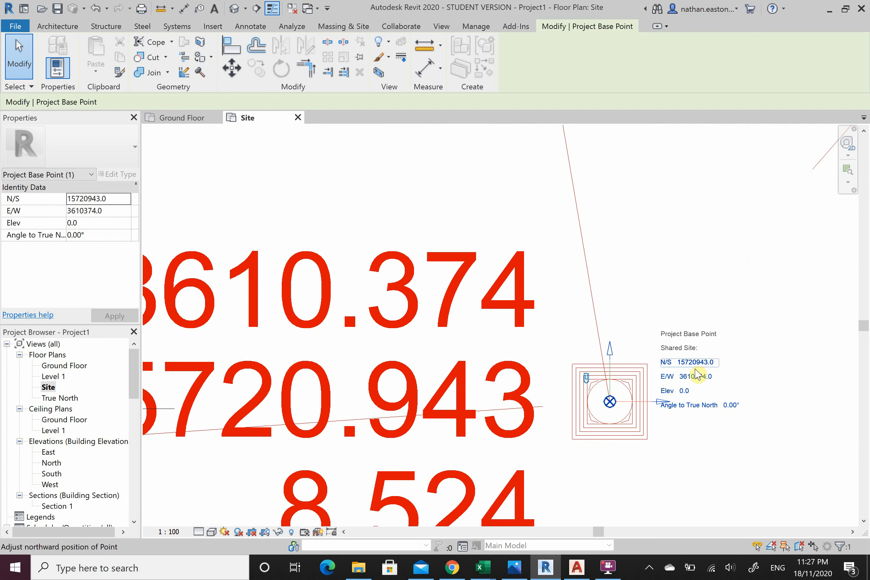
scroll(642, 359, "down", 1)
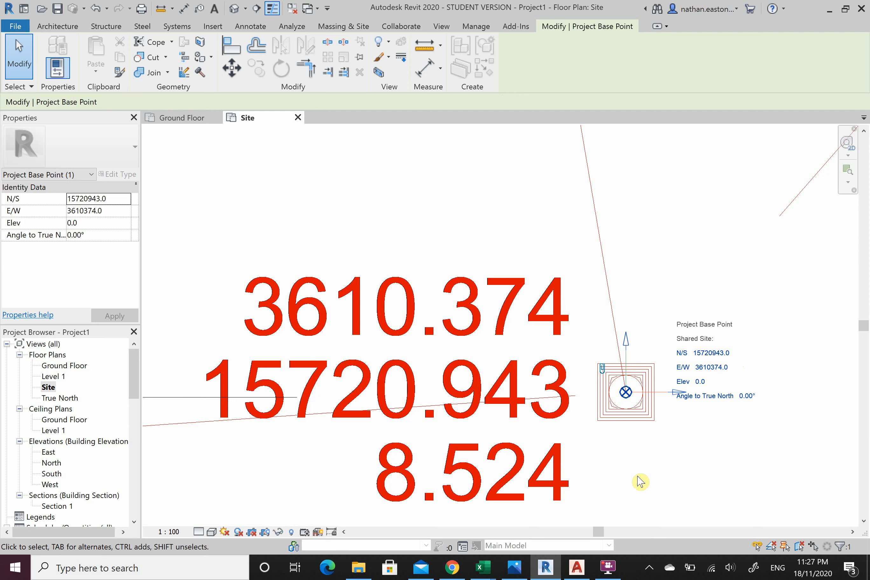
left_click(705, 385)
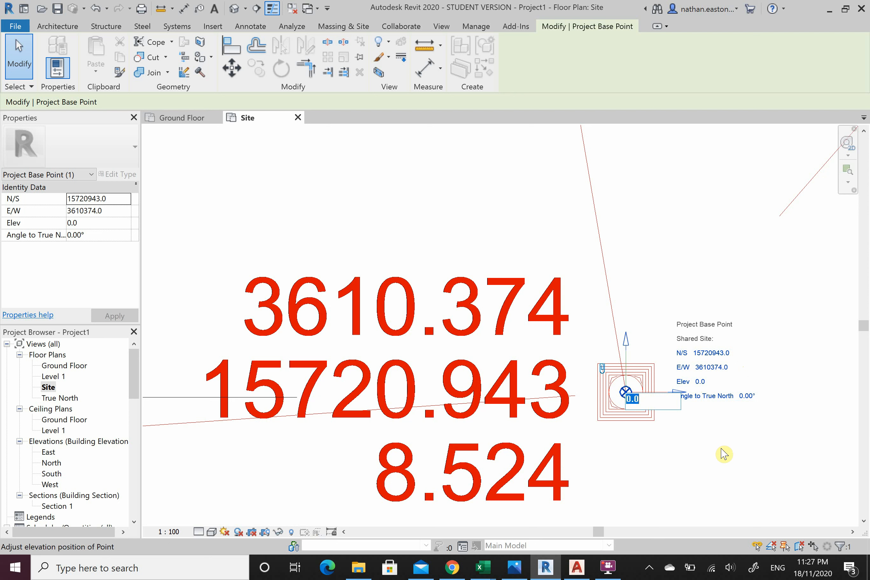
type("8524")
key("Return")
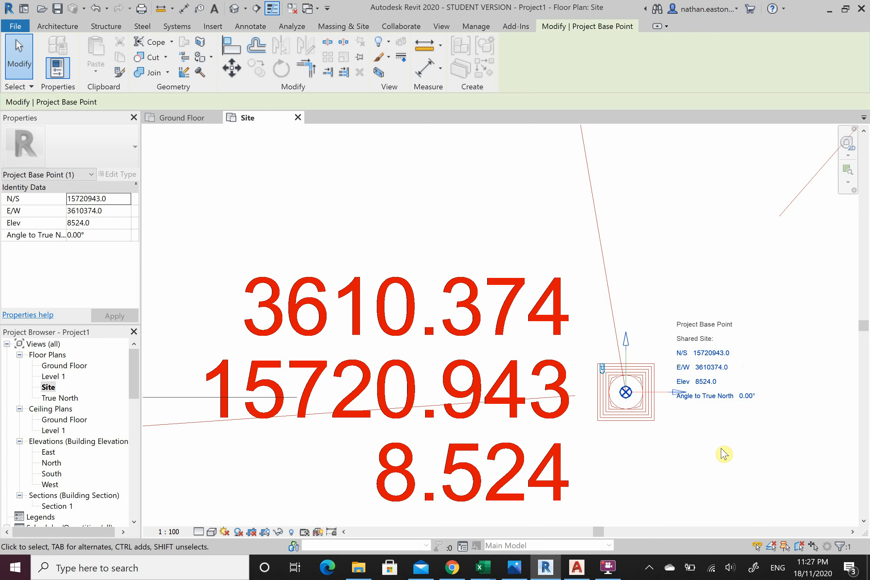
left_click(722, 455)
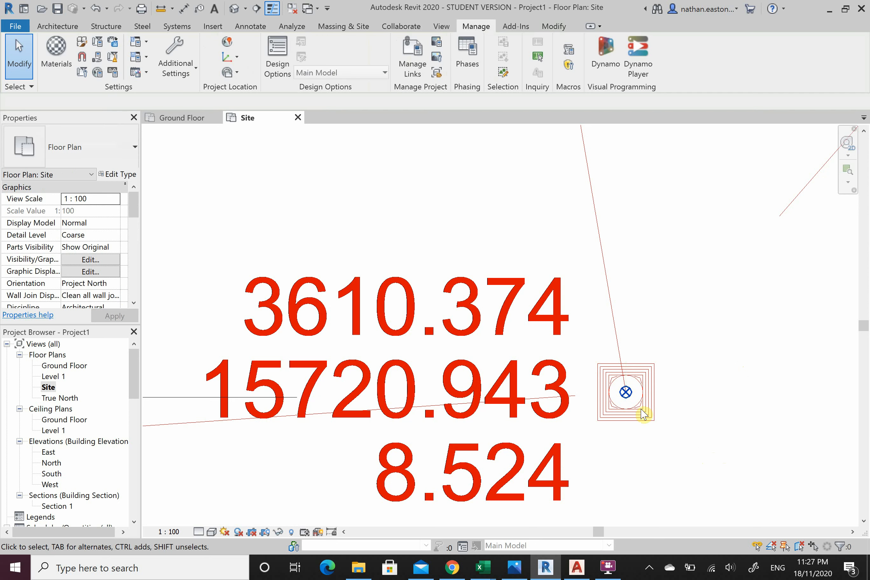
left_click(625, 394)
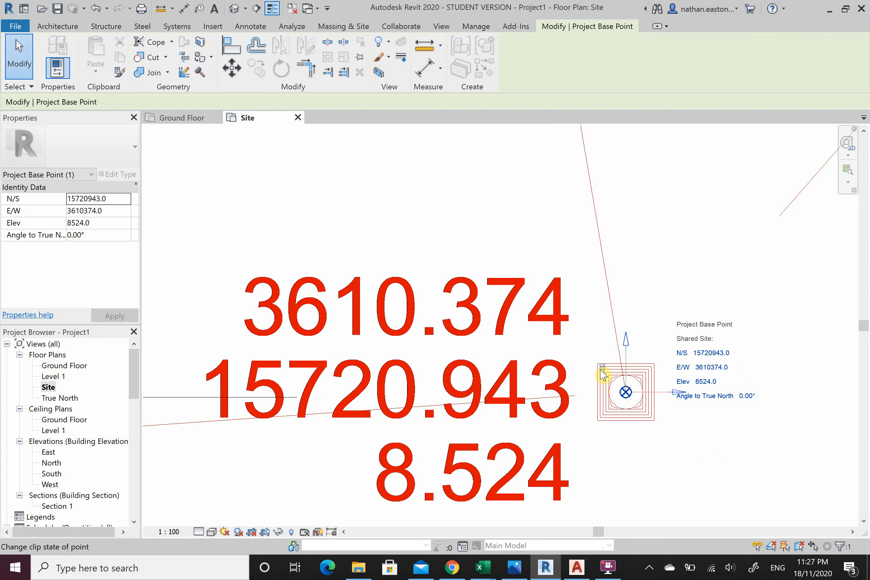
scroll(633, 430, "down", 1)
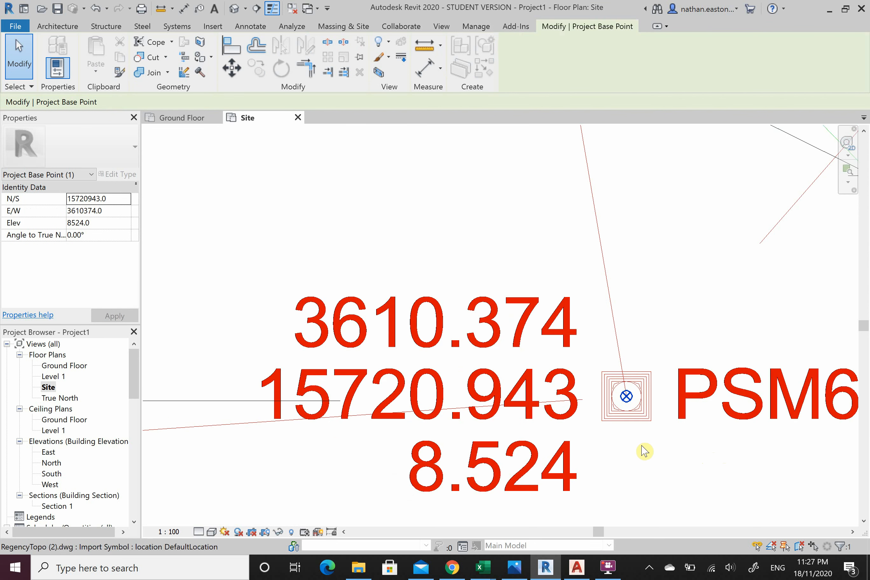
Pin the linked RegencyTopo (2).dwg drawing in place and clear the selection.
scroll(643, 451, "down", 2)
left_click(606, 259)
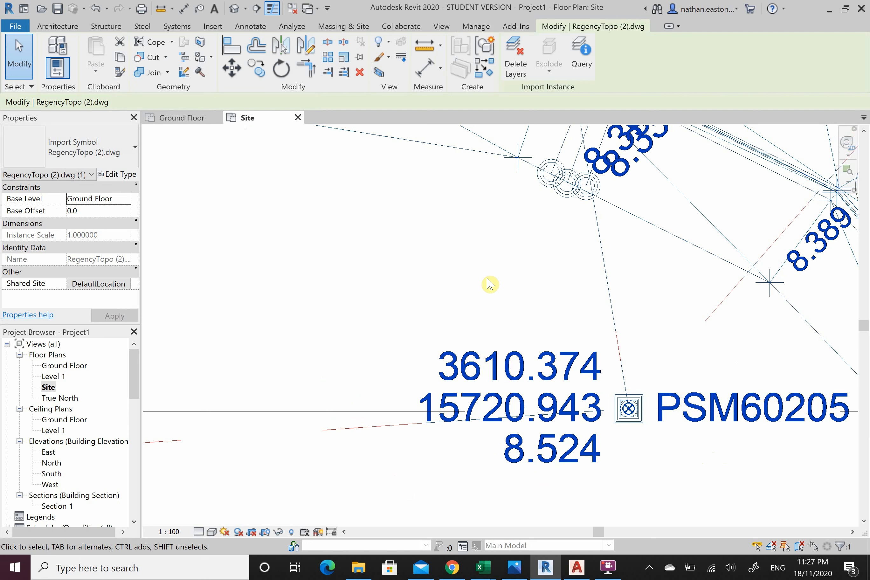
left_click(359, 60)
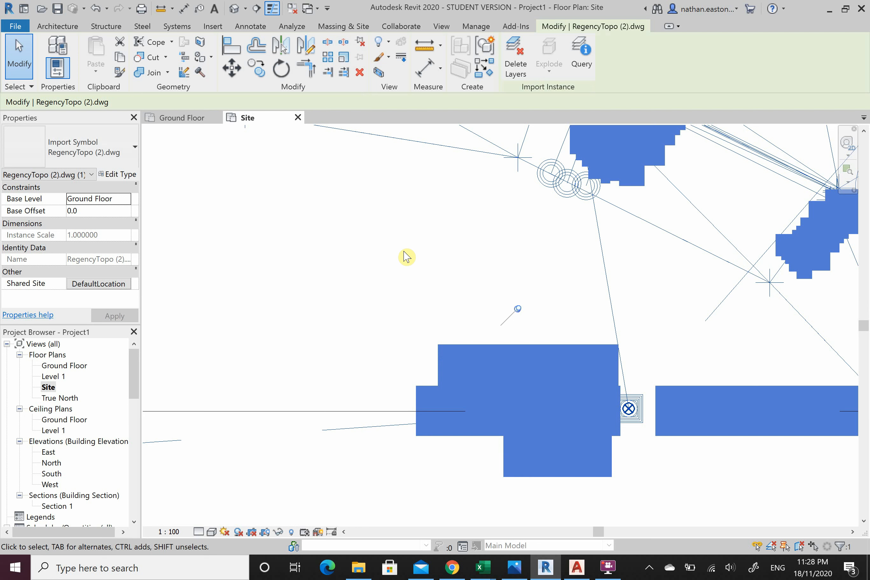
left_click(399, 250)
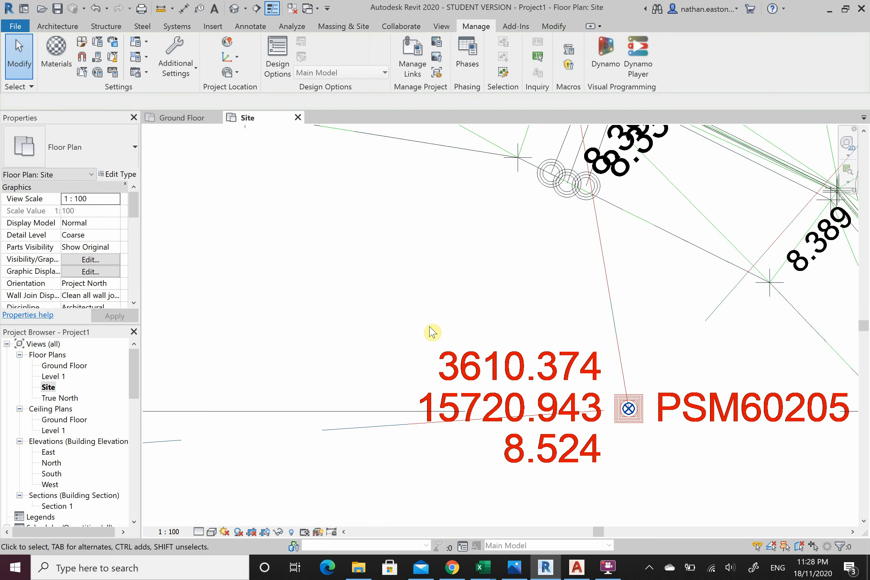
Start a toposurface from an import instance, using the linked RegencyTopo (2).dwg survey drawing as its source.
scroll(439, 334, "down", 3)
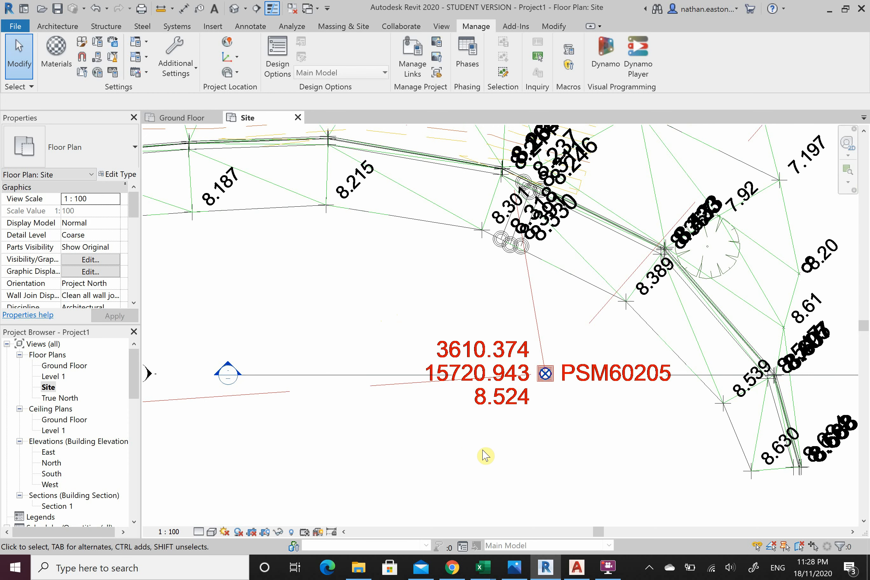
scroll(422, 416, "down", 6)
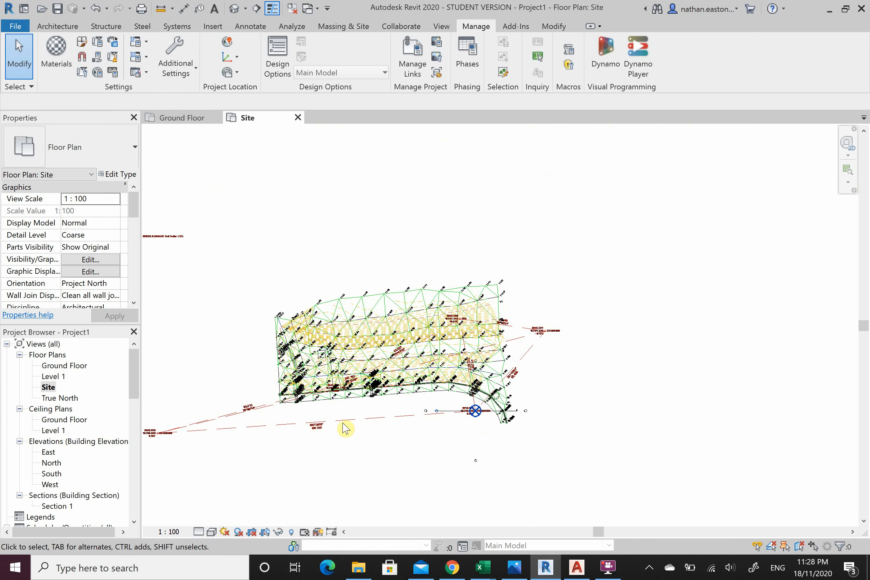
scroll(305, 436, "up", 2)
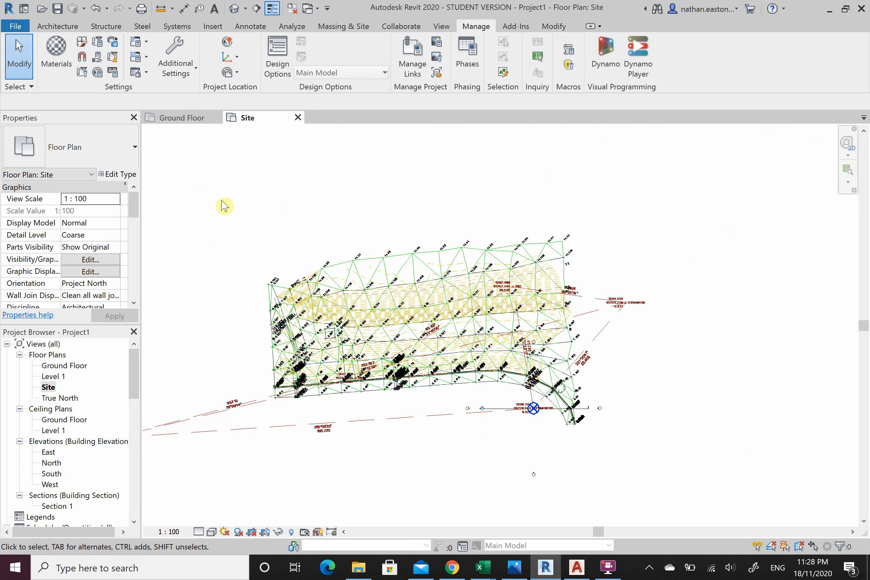
left_click(348, 27)
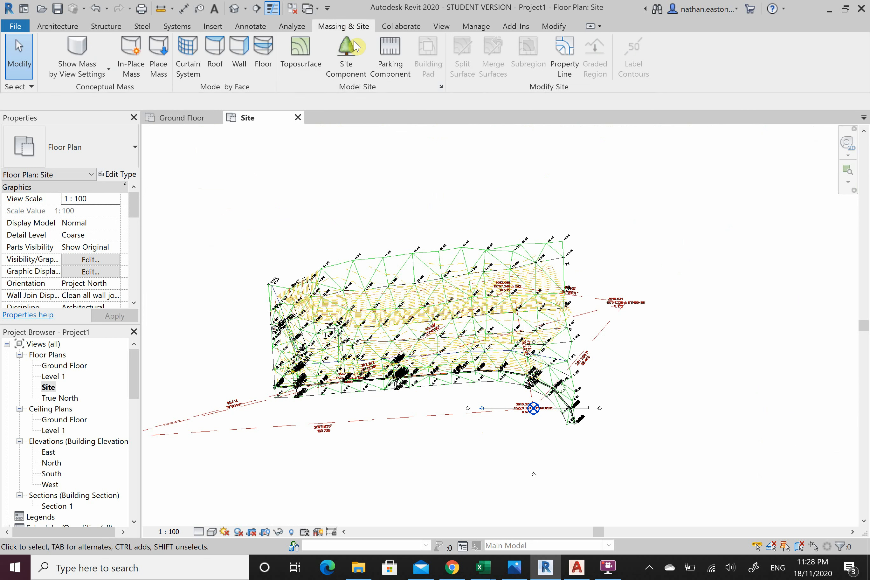
left_click(309, 71)
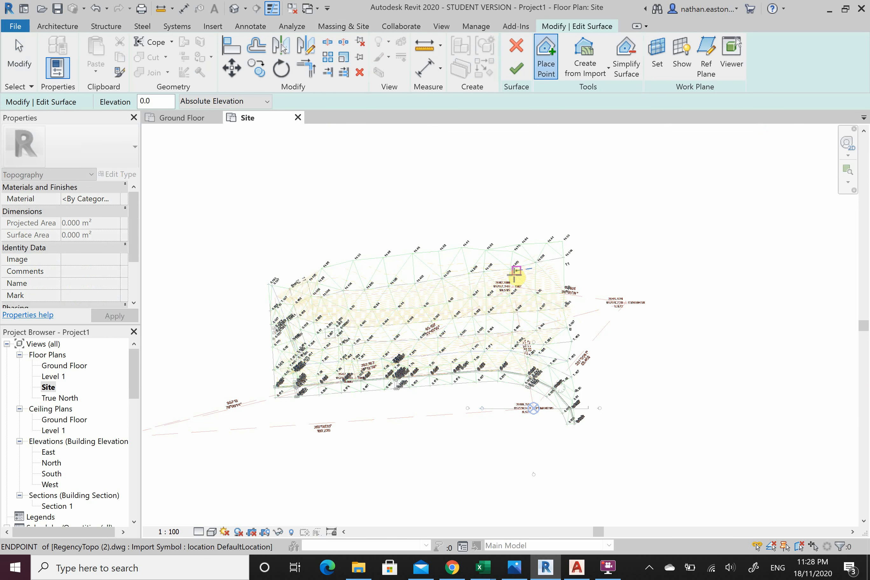
left_click(607, 77)
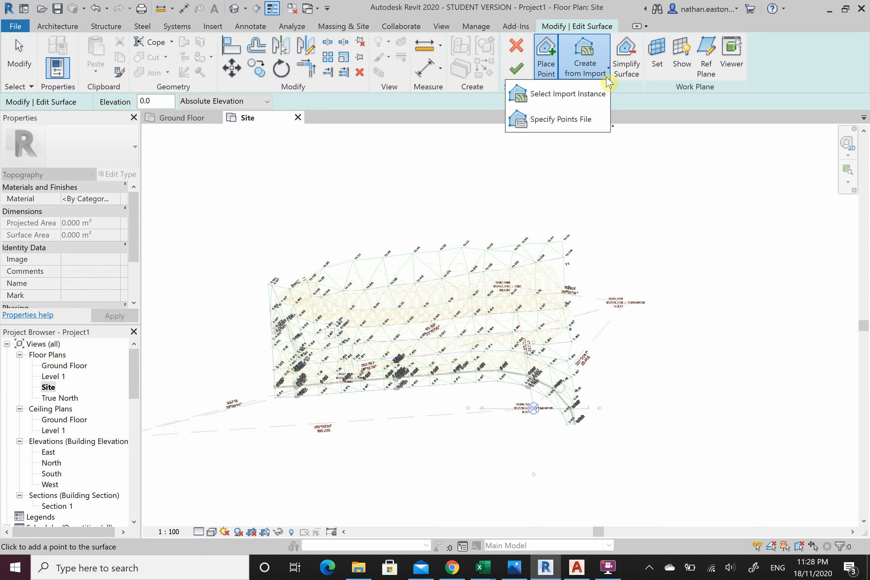
left_click(603, 94)
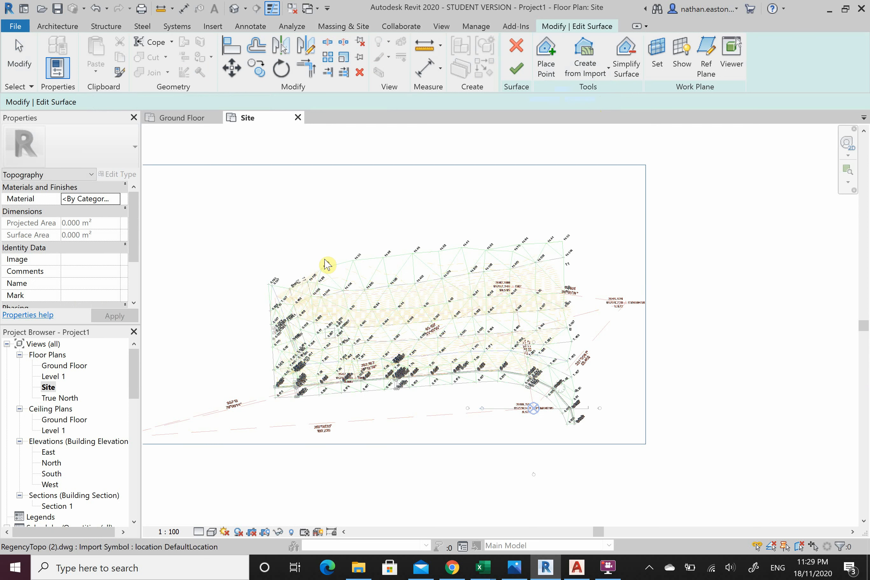
left_click(418, 283)
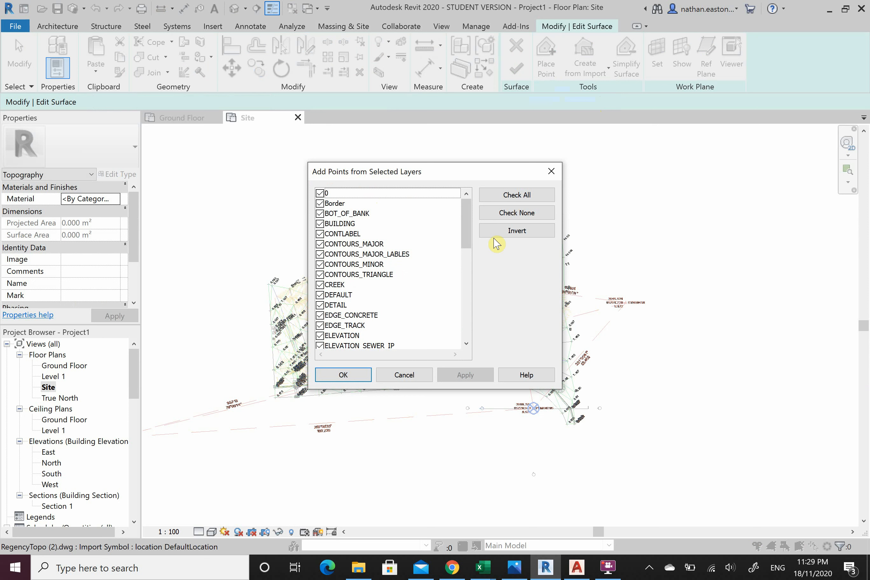
Generate the surface points from only the CONTOURS_MINOR and CONTOURS_MAJOR layers of the survey drawing.
left_click(506, 214)
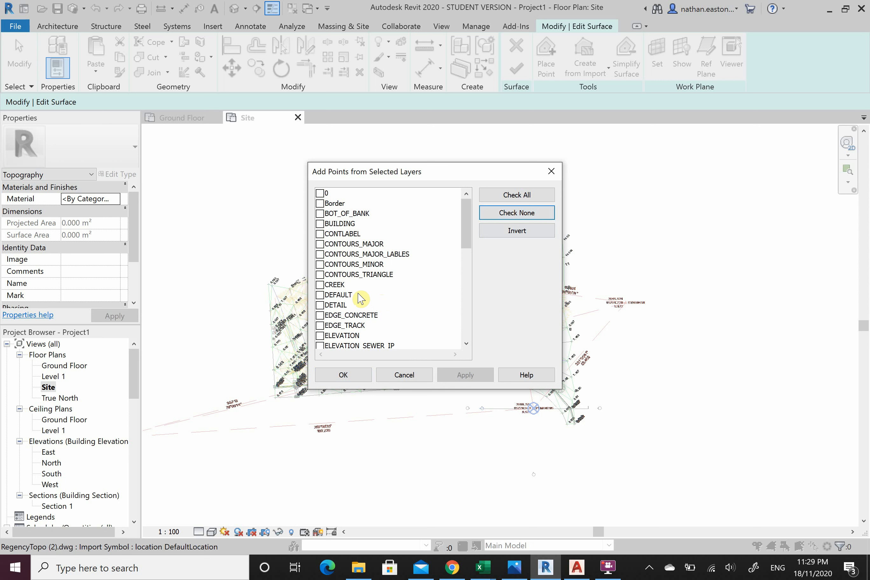
left_click(320, 264)
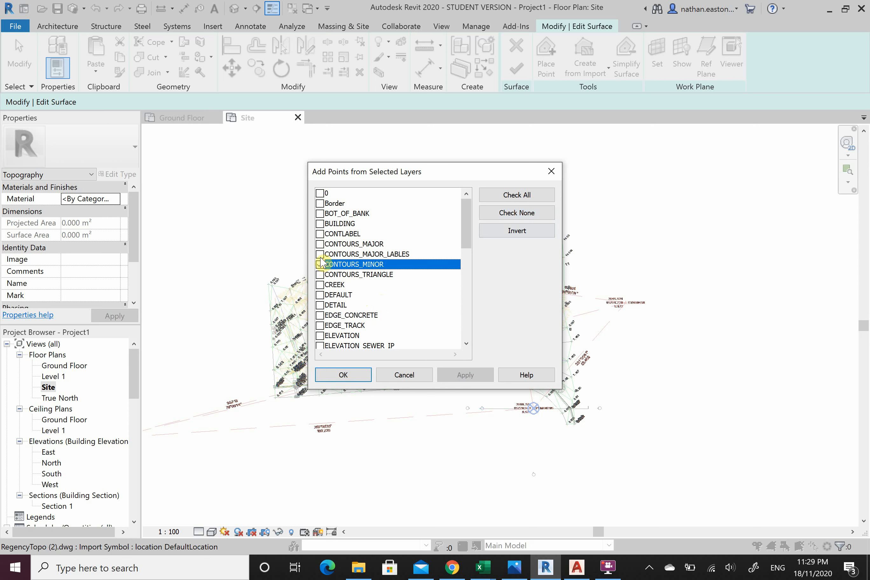
left_click(320, 244)
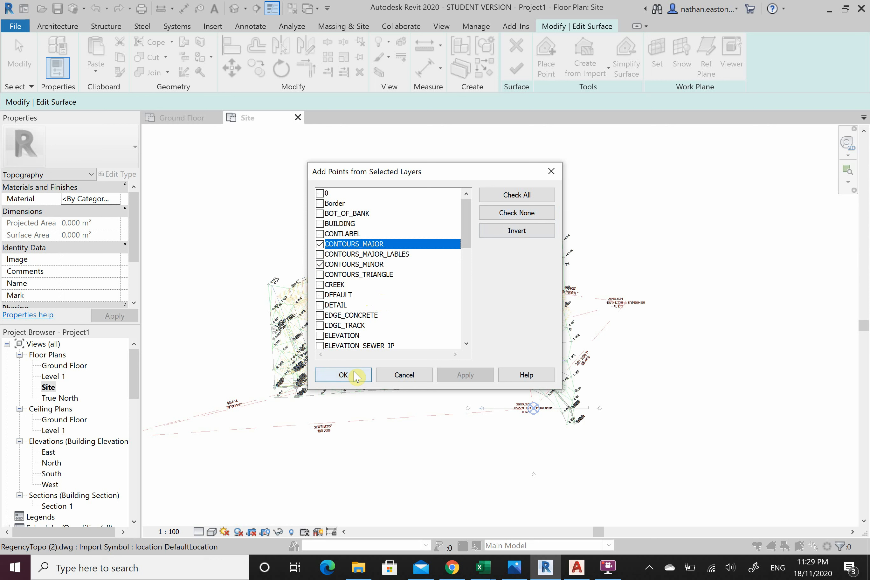
left_click(356, 382)
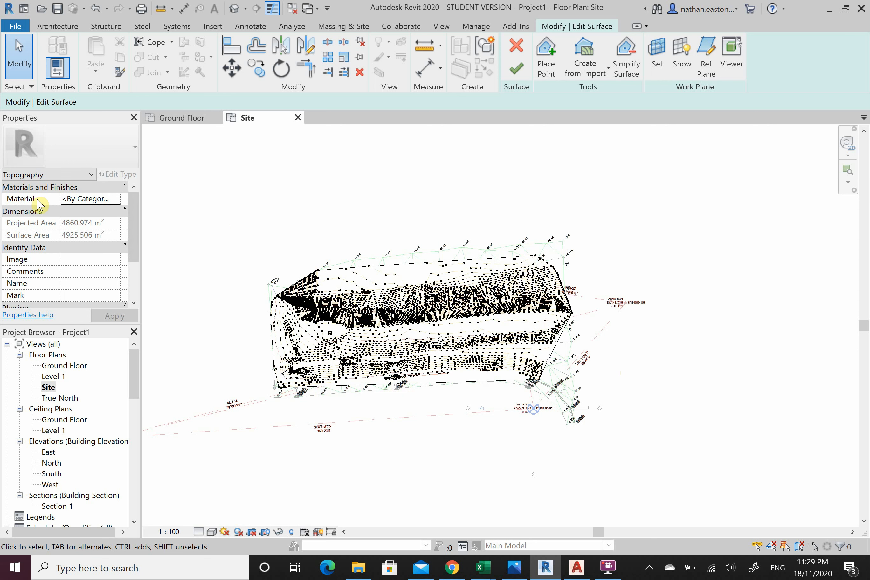
Search the project materials for "earth" and choose Earth as the topography's material.
left_click(107, 200)
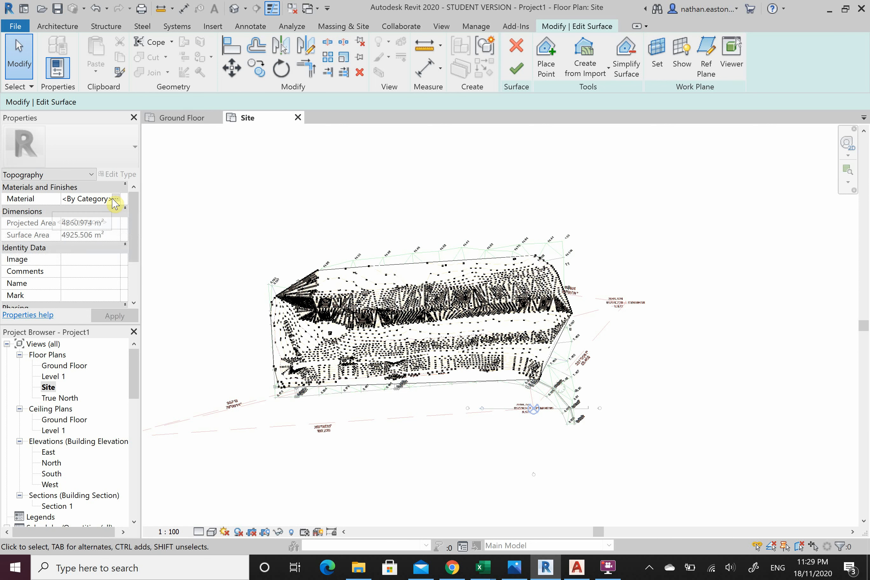
left_click(116, 198)
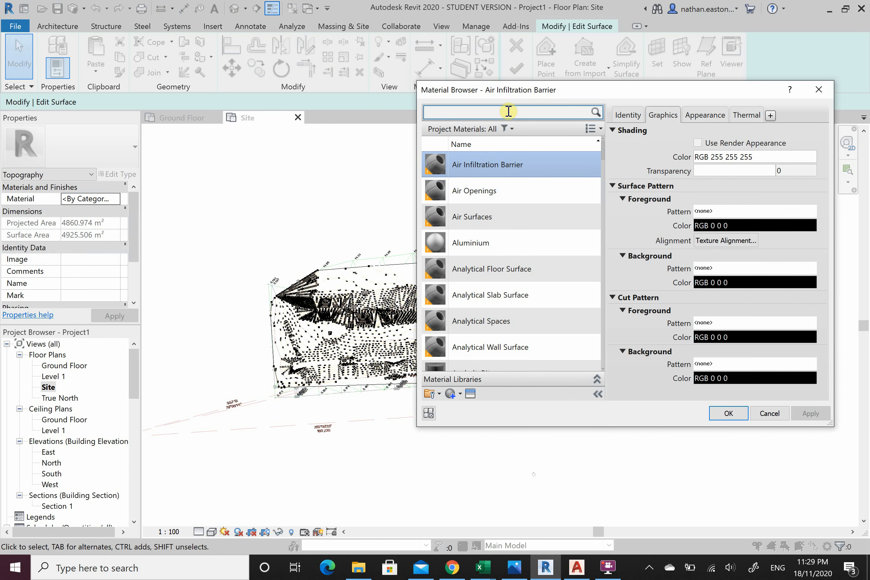
type("h")
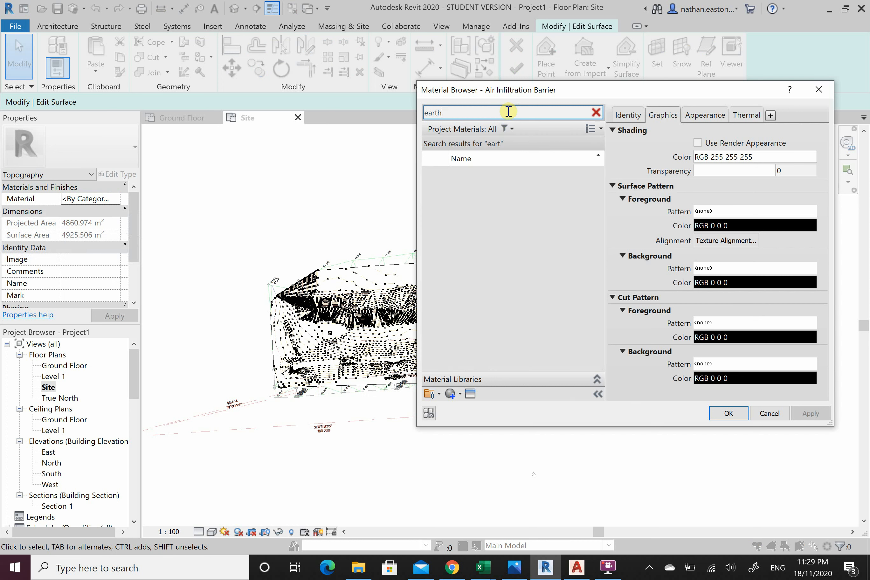
left_click(490, 179)
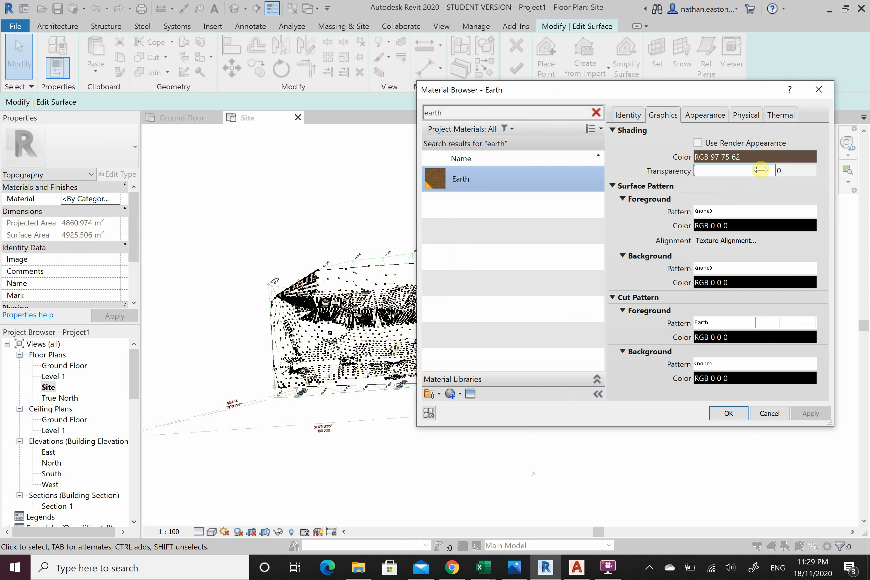
Set the Earth material's shading colour to green, about RGB 74-115-45, and finish the toposurface.
left_click(751, 165)
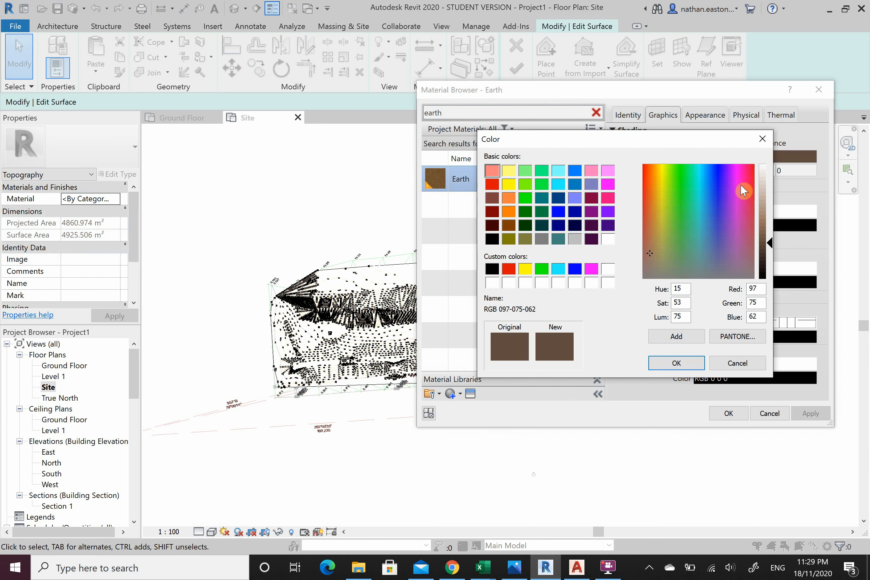
left_click_drag(704, 199, 674, 235)
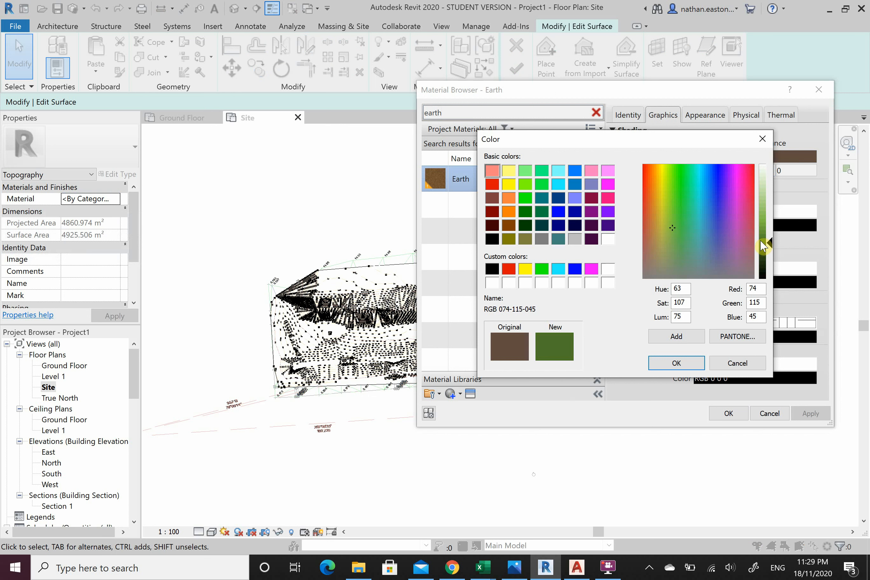
left_click(690, 362)
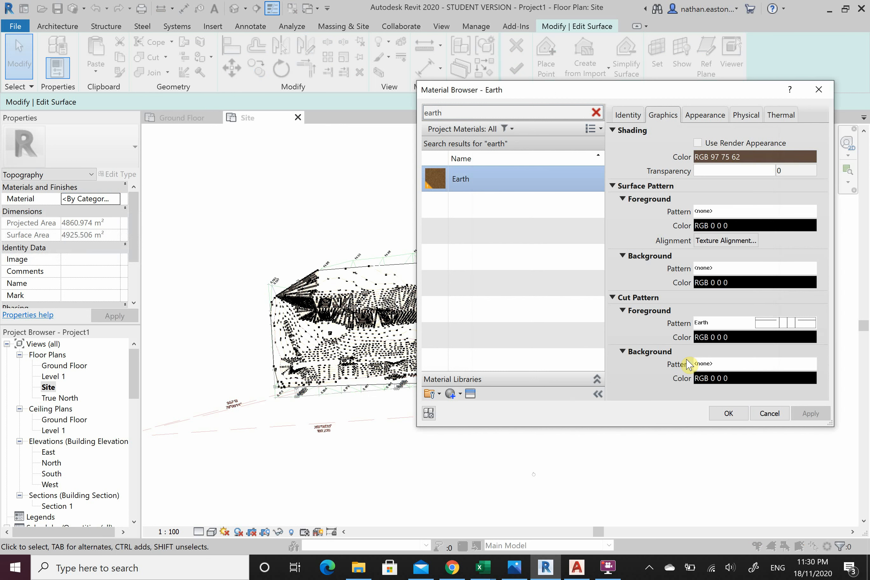
left_click(728, 414)
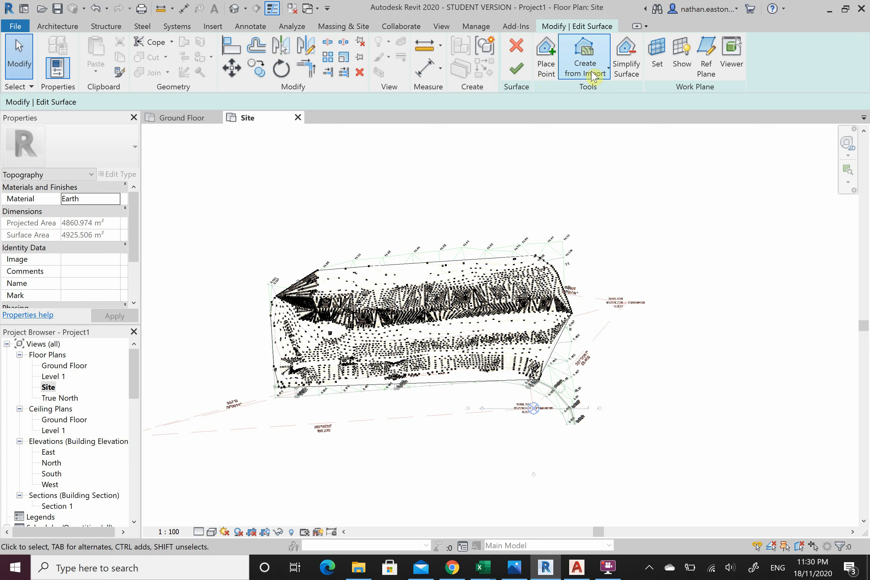
left_click(516, 68)
left_click(696, 292)
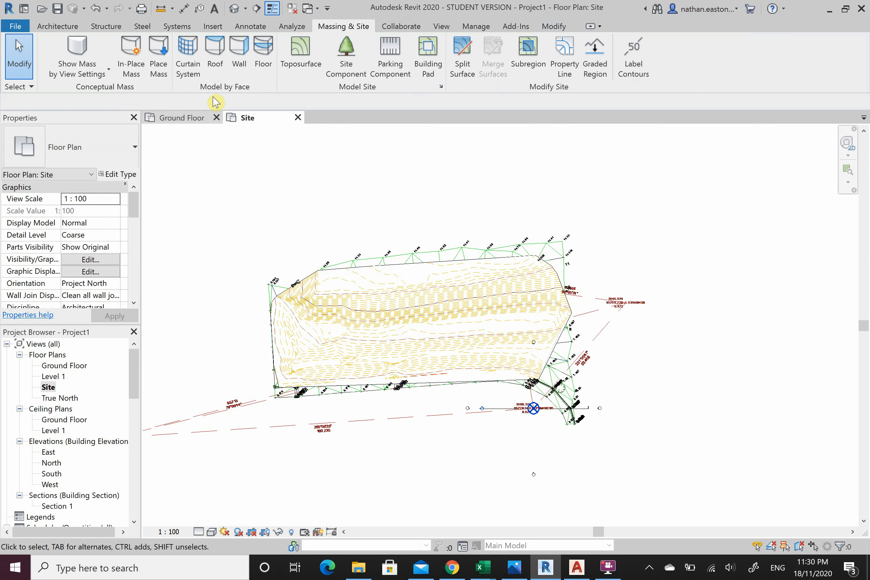
Open the default 3D view and display it at Fine detail level with the Shaded visual style.
left_click(234, 9)
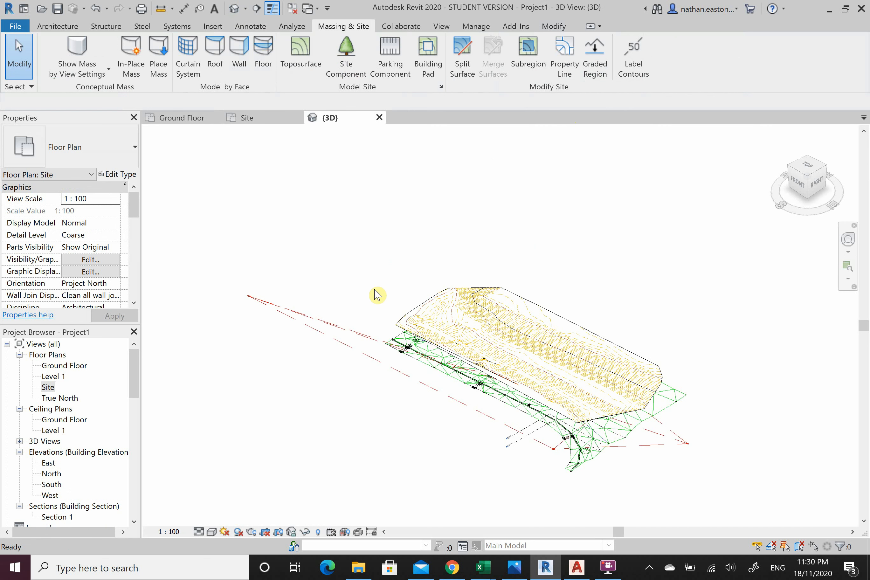
scroll(692, 378, "up", 1)
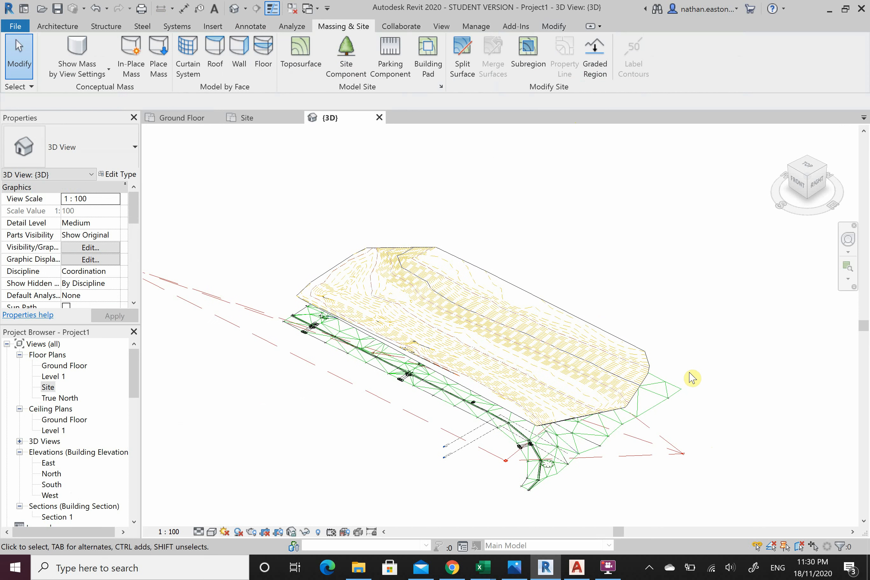
left_click(201, 533)
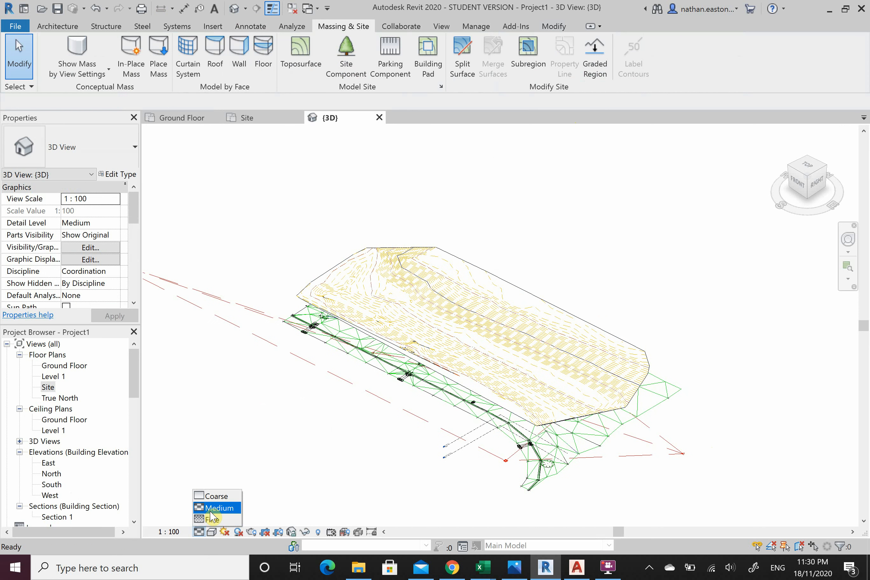
left_click(210, 519)
left_click(217, 536)
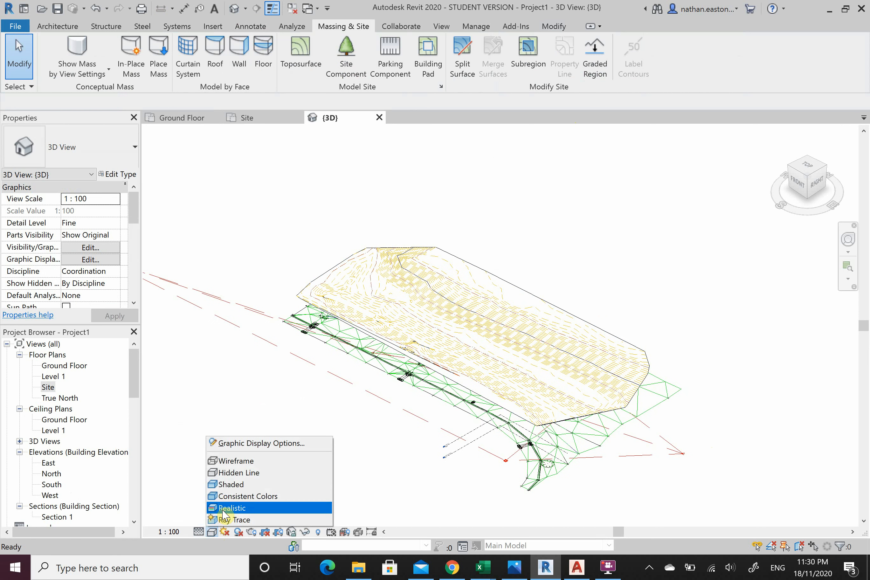
left_click(239, 484)
scroll(563, 392, "up", 1)
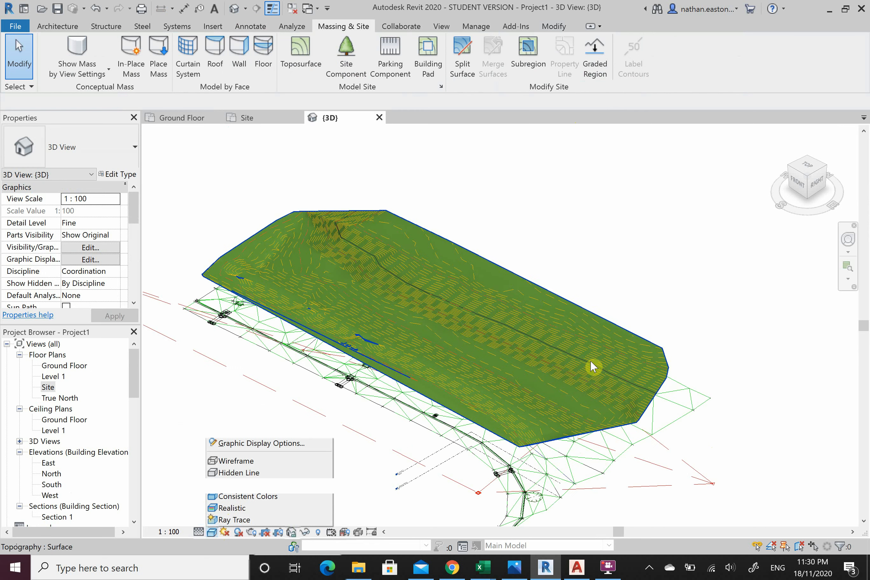
Hide the imported RegencyTopo drawing in the 3D view through its visibility overrides, leaving the other import category shown.
left_click(848, 239)
left_click_drag(689, 358, 658, 397)
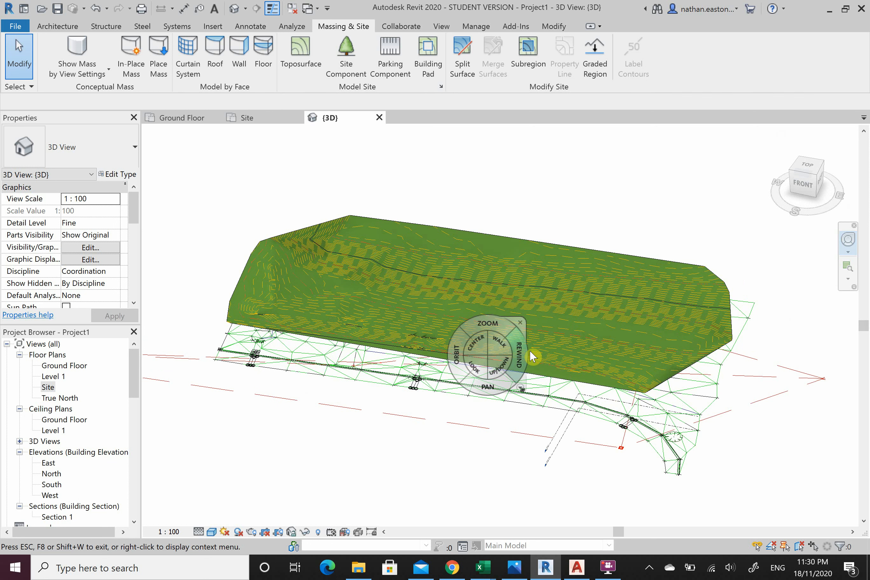
left_click(520, 322)
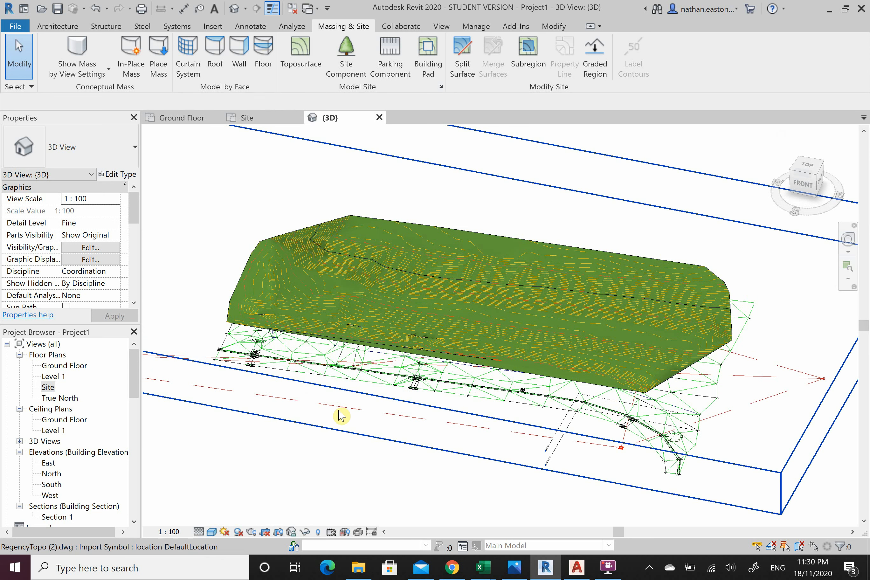
key("v")
key("v")
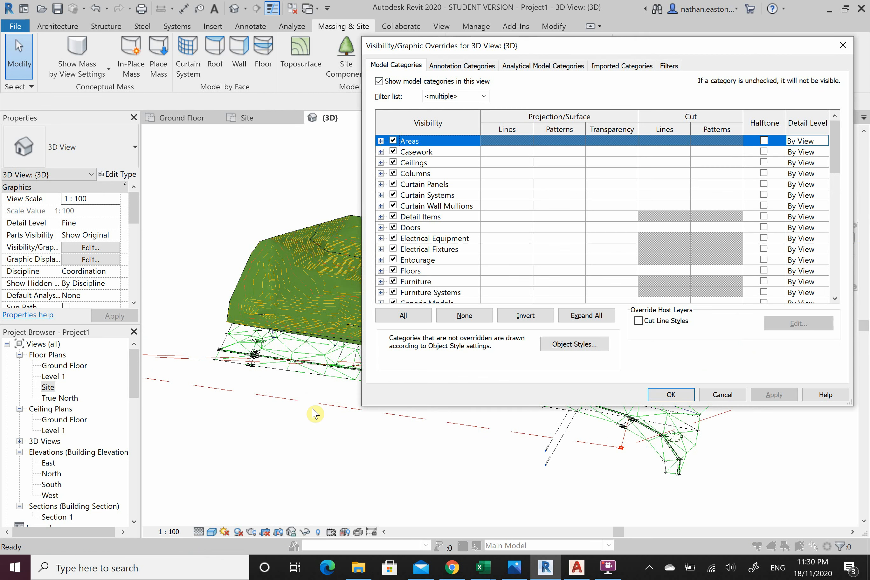
left_click(670, 66)
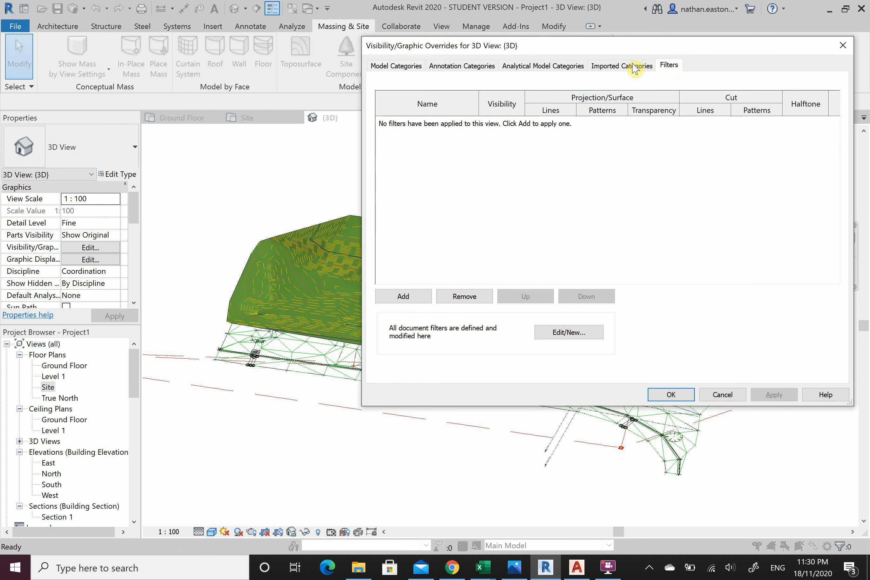
left_click(622, 66)
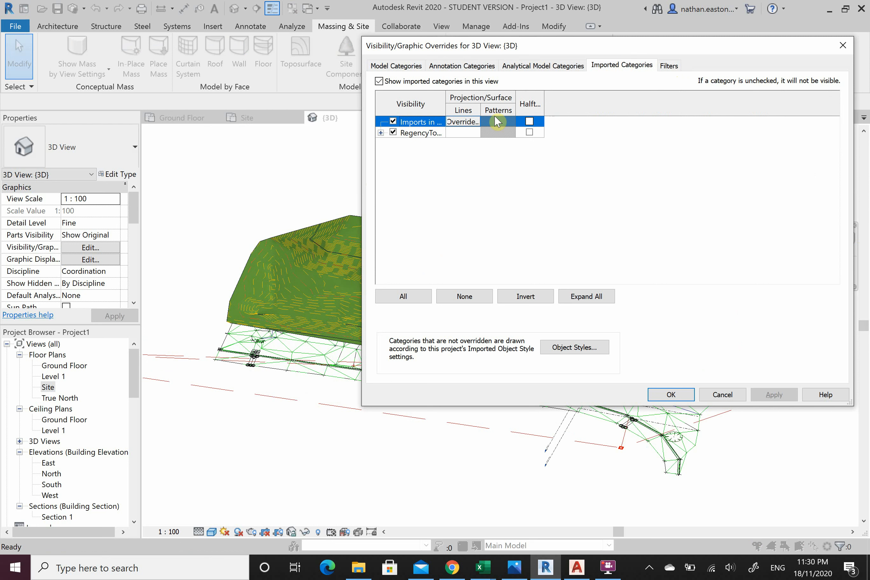
left_click(392, 132)
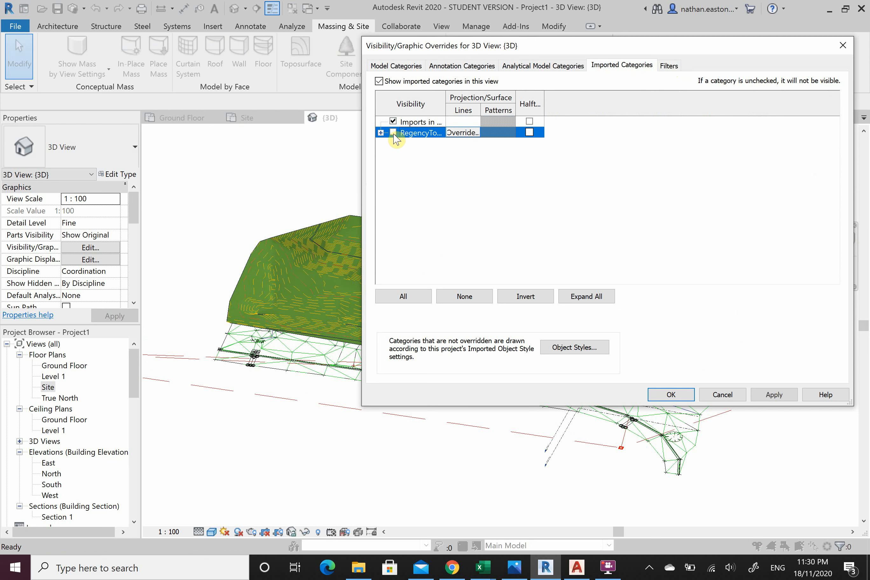
left_click(762, 397)
left_click(671, 397)
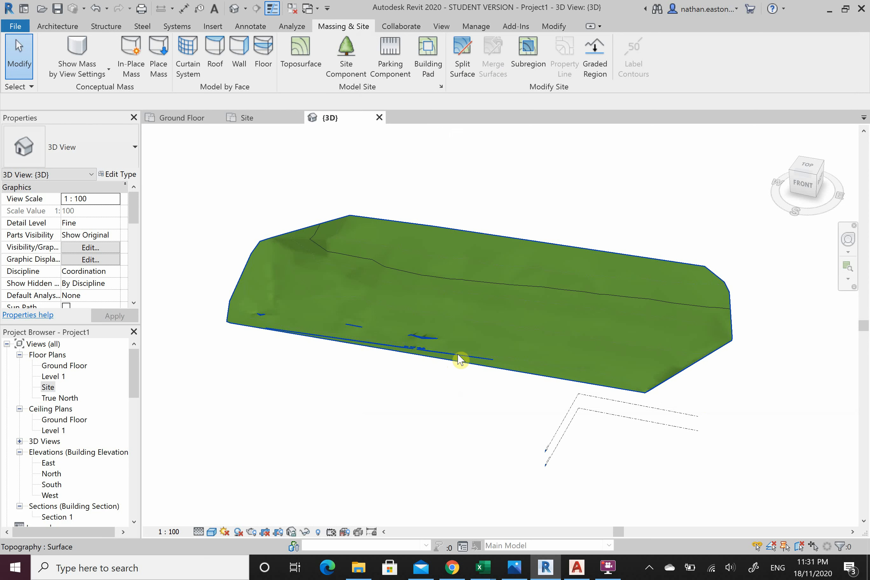
Orbit around the toposurface to examine its terrain shape from low and raised angles.
left_click(848, 251)
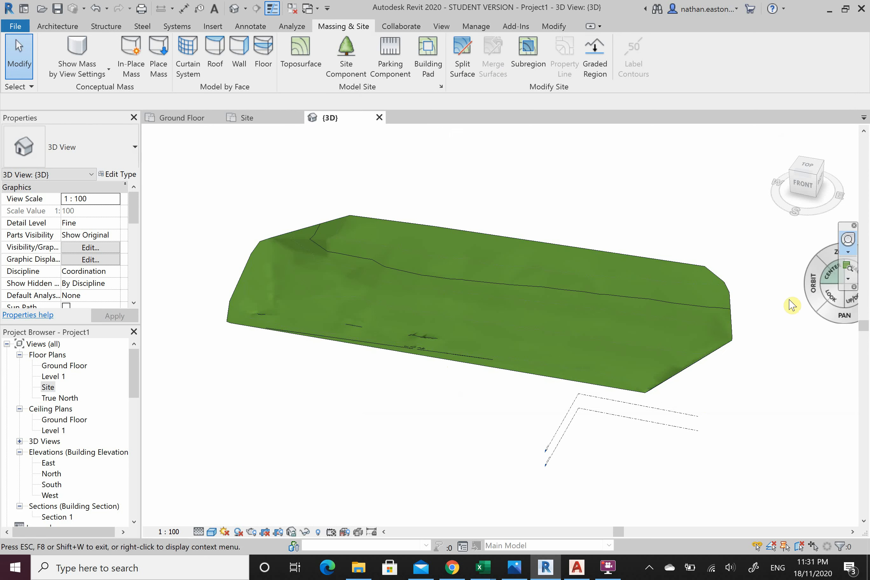
left_click_drag(790, 304, 753, 352)
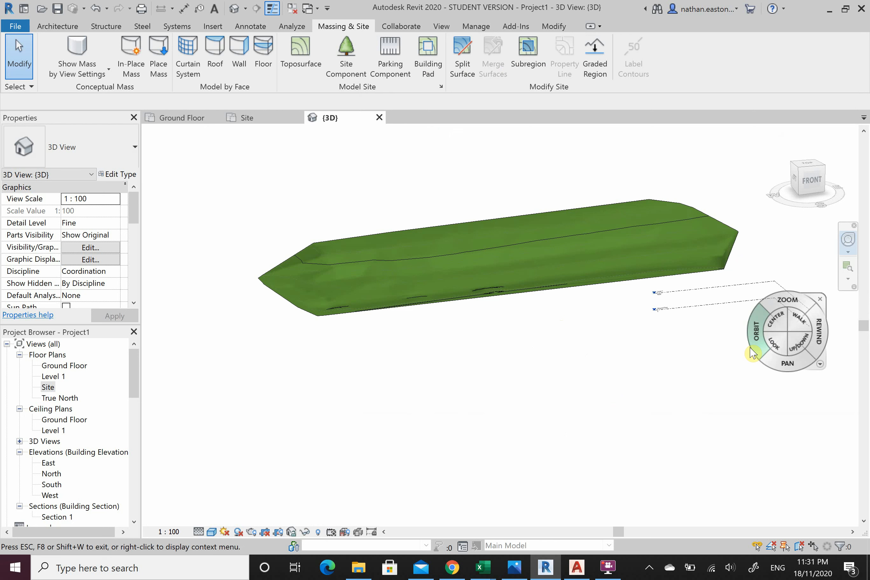
mouse_move(753, 353)
left_mouse_down()
mouse_move(614, 380)
mouse_move(546, 331)
mouse_move(472, 339)
mouse_move(501, 360)
mouse_move(689, 375)
mouse_move(639, 397)
mouse_move(607, 388)
left_mouse_up()
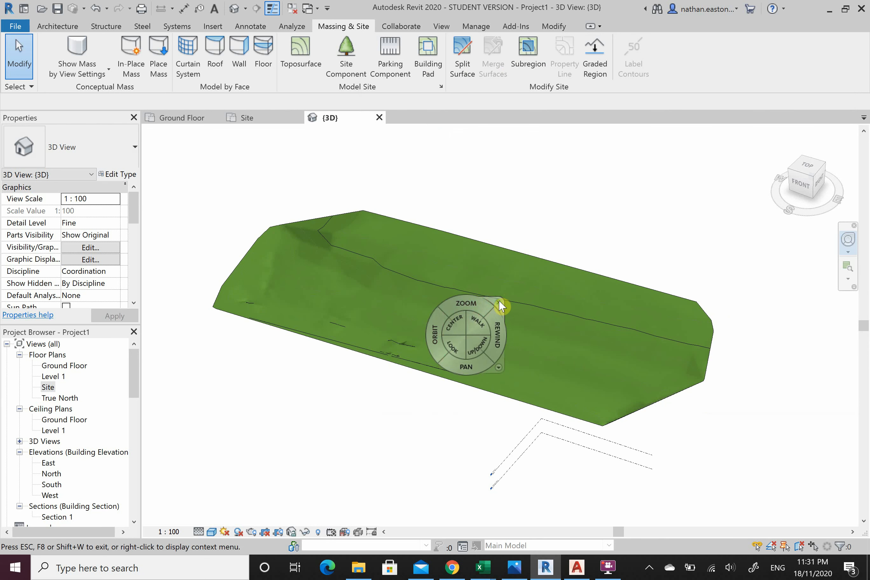